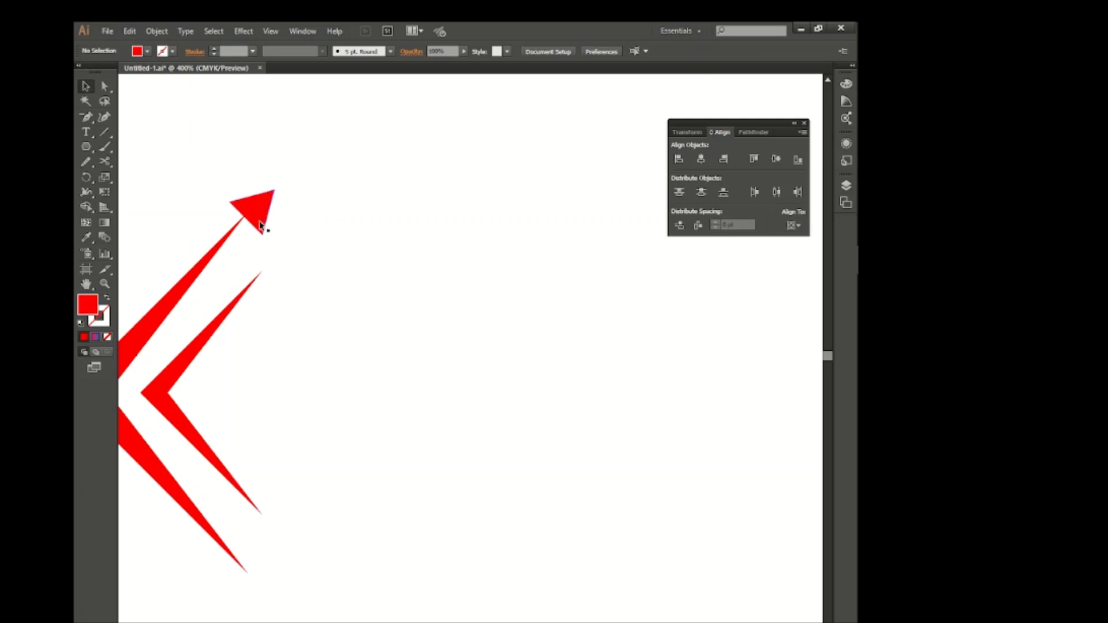
Draw a red rectangle about 198 pt wide and 314 pt high beside the arrow shape and move it closer to it
left_click_drag(263, 228, 434, 404)
left_click(349, 267)
scroll(417, 367, "down", 3)
scroll(520, 379, "down", 1)
scroll(519, 379, "right", 1)
left_click(434, 404)
scroll(434, 404, "down", 1)
scroll(435, 407, "up", 1)
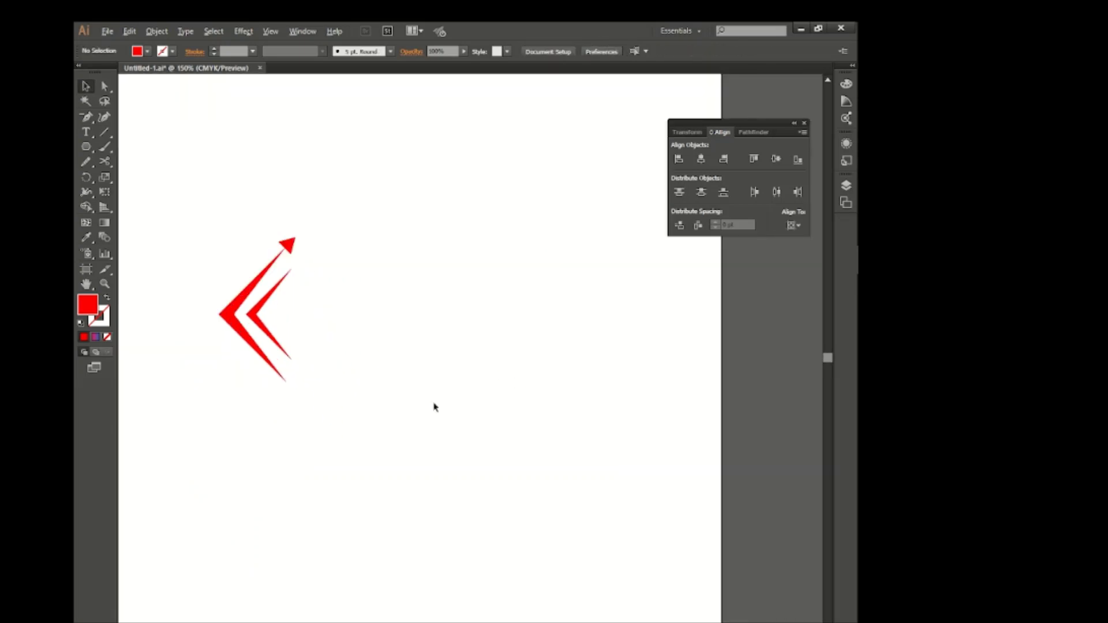
scroll(186, 272, "right", 1)
left_click(86, 147)
left_click(139, 146)
left_click_drag(398, 247, 581, 536)
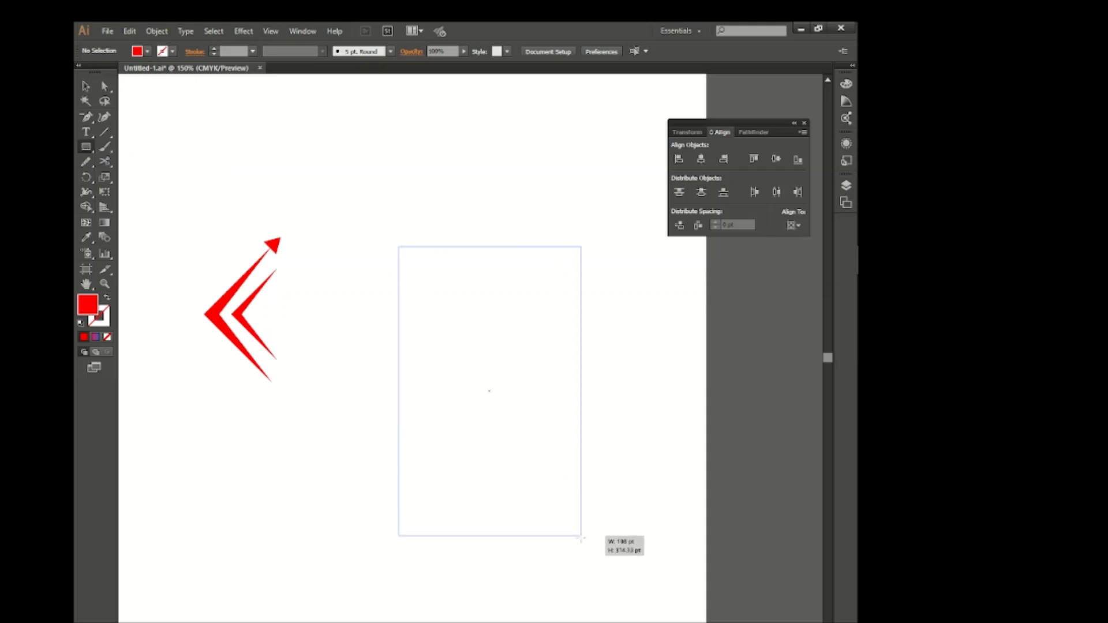
key("v")
left_click_drag(506, 368, 428, 306)
Add an anchor point at the middle of the rectangle's top edge and pull it up to form a pointed peak
left_click(86, 116)
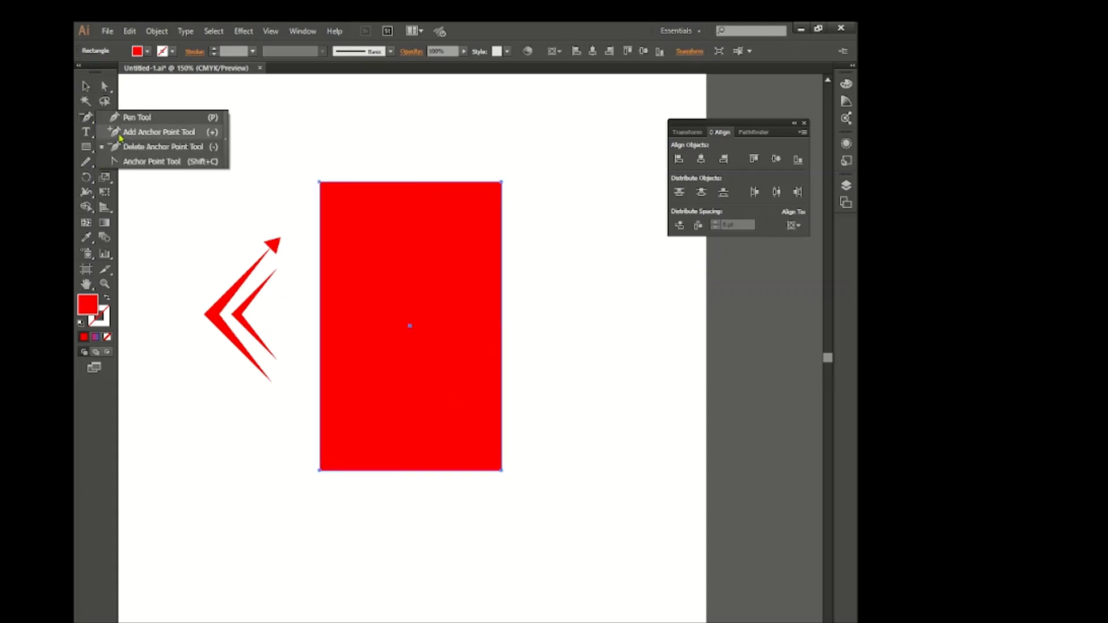
left_click(144, 131)
left_click(409, 181)
left_click(104, 86)
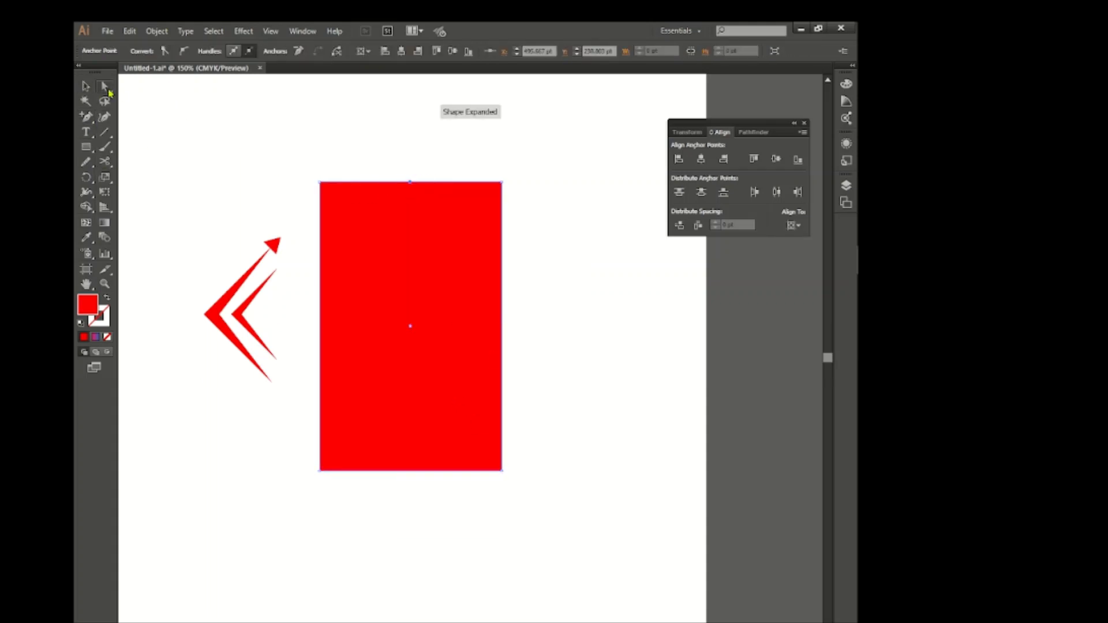
scroll(406, 319, "up", 5)
left_click_drag(411, 300, 411, 186)
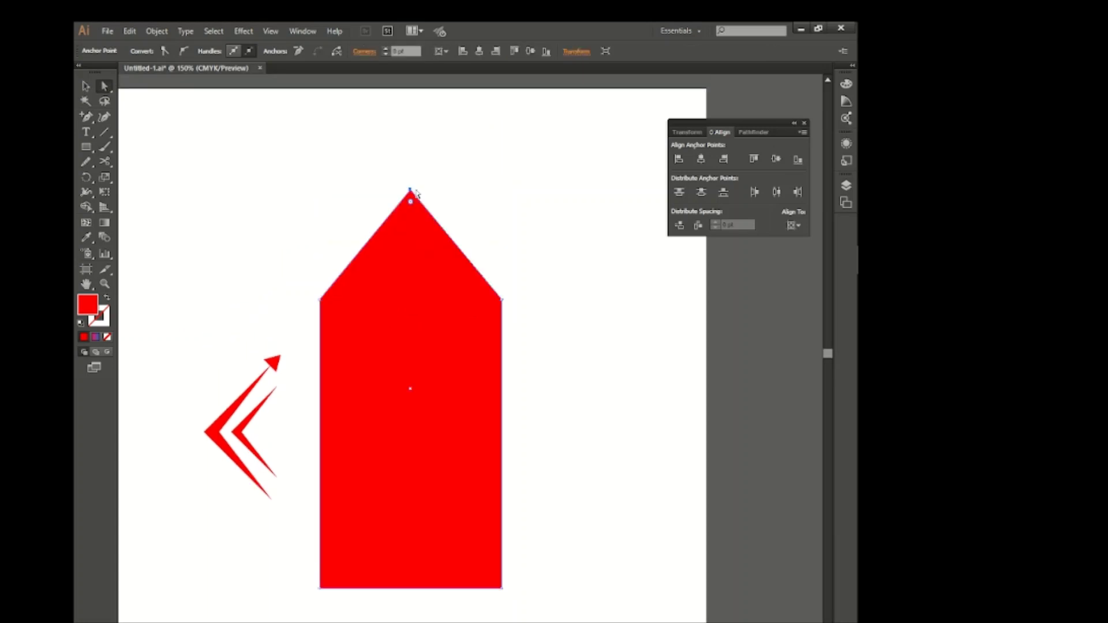
key("ctrl+z")
left_click_drag(410, 300, 411, 236)
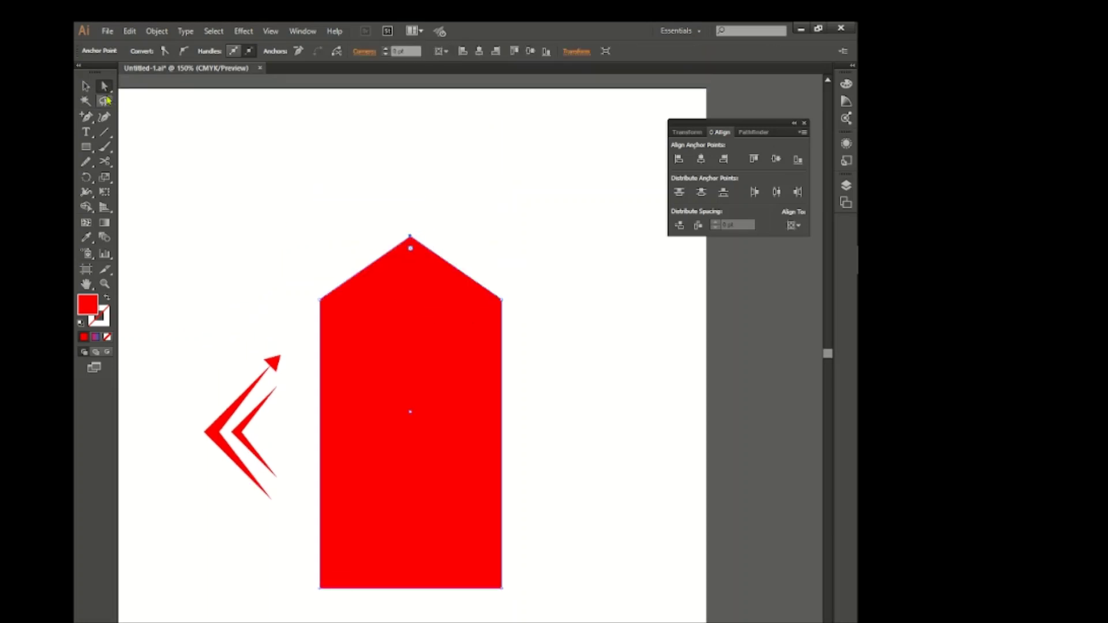
left_click(86, 86)
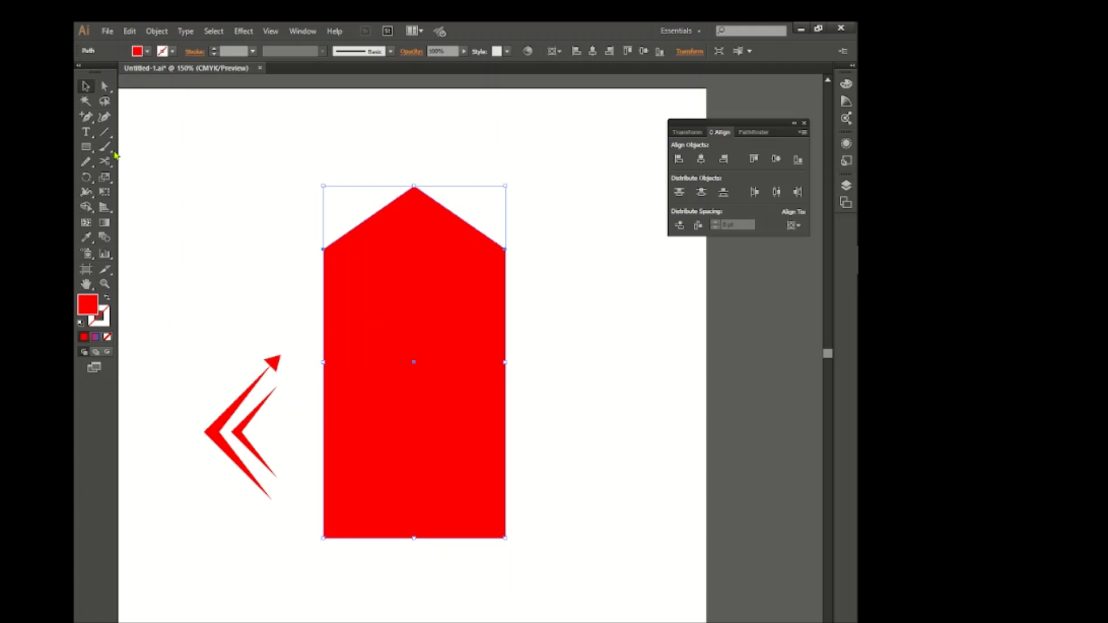
Draw a vertical line with the Pen tool from the shape's peak to the middle of its bottom edge
left_click(86, 116)
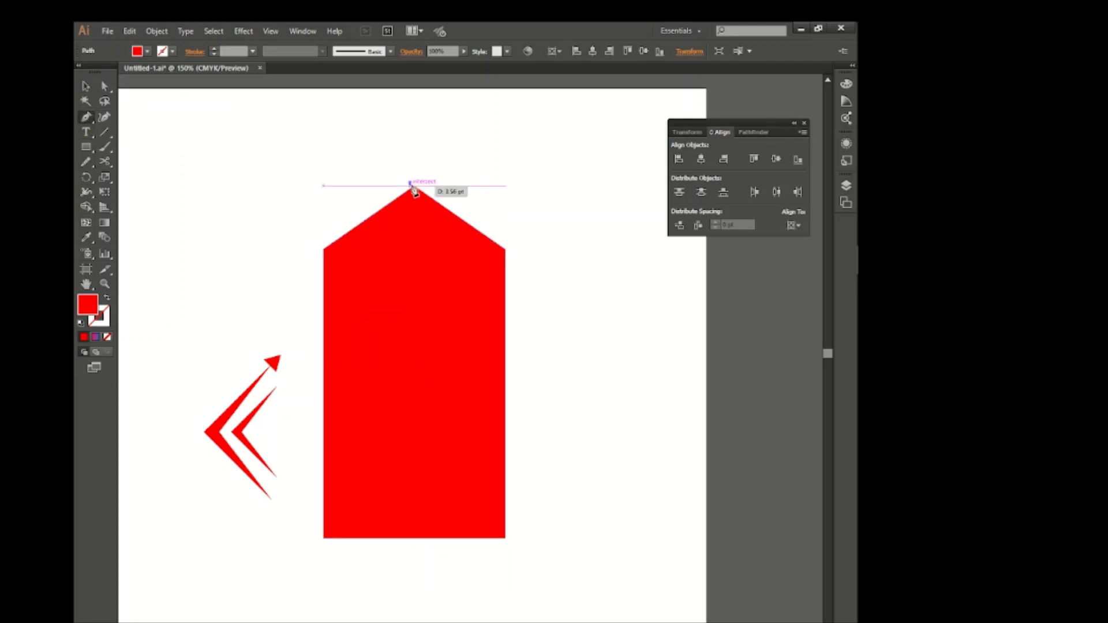
key("v")
left_click(137, 133)
key("p")
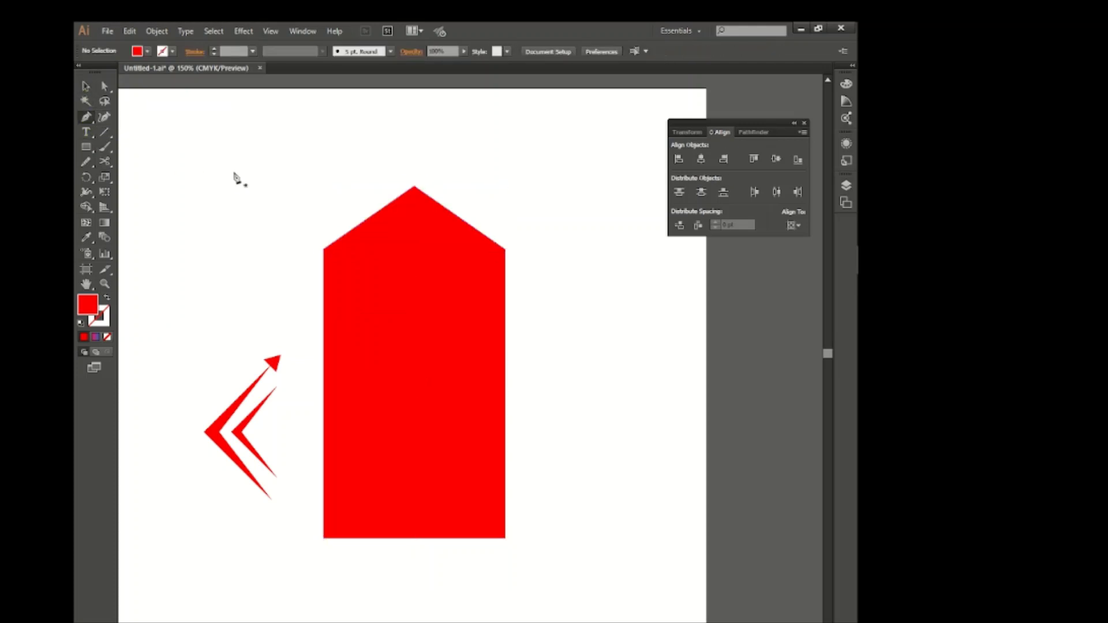
left_click(415, 188)
scroll(420, 444, "down", 1)
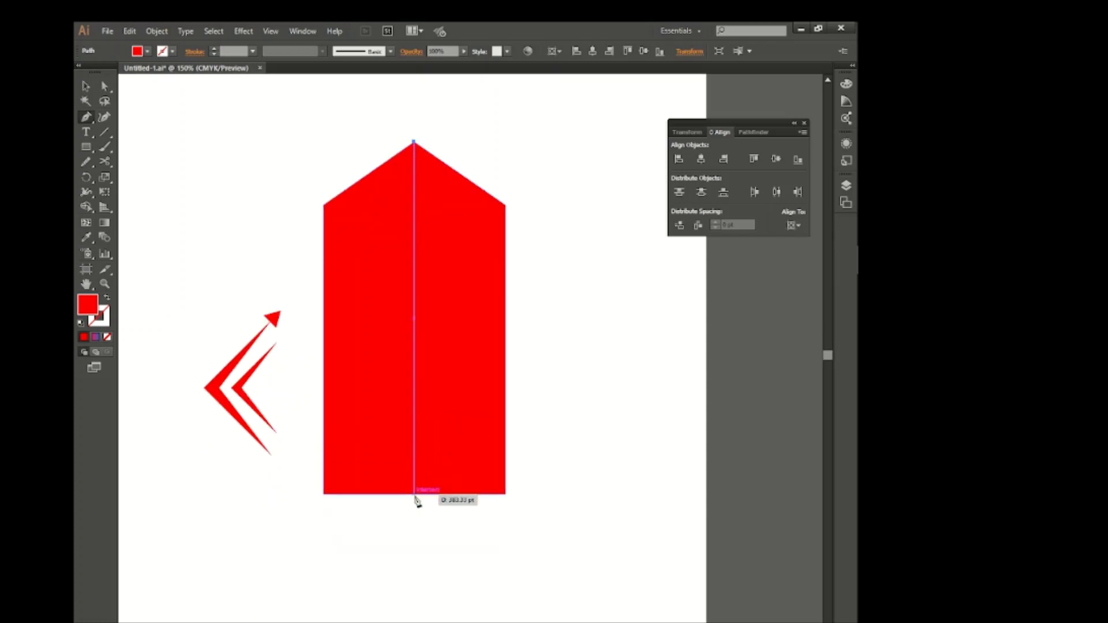
left_click(414, 494)
Split the pointed shape along the centre line with the Shape Builder and separate its halves with a narrow gap
key("v")
left_click_drag(307, 123, 509, 289)
left_click(86, 207)
left_click(91, 90)
key("ctrl+shift+a")
left_click(499, 289)
left_click(650, 356)
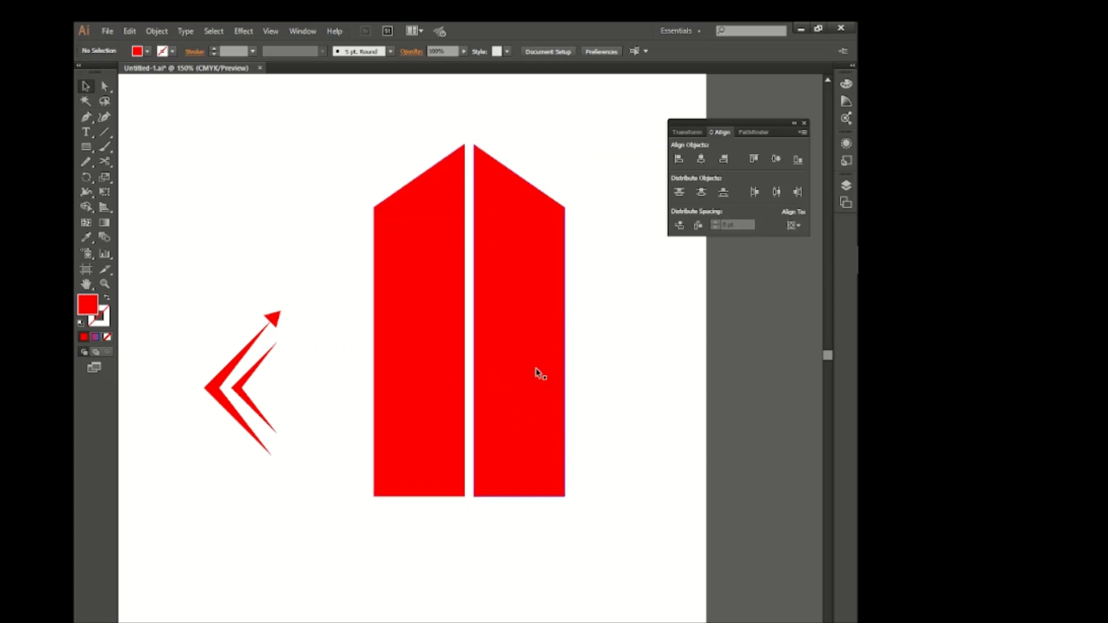
Duplicate the two halves as shorter, narrower columns, placing one on each outer side with a matching gap
left_click_drag(334, 317, 589, 401)
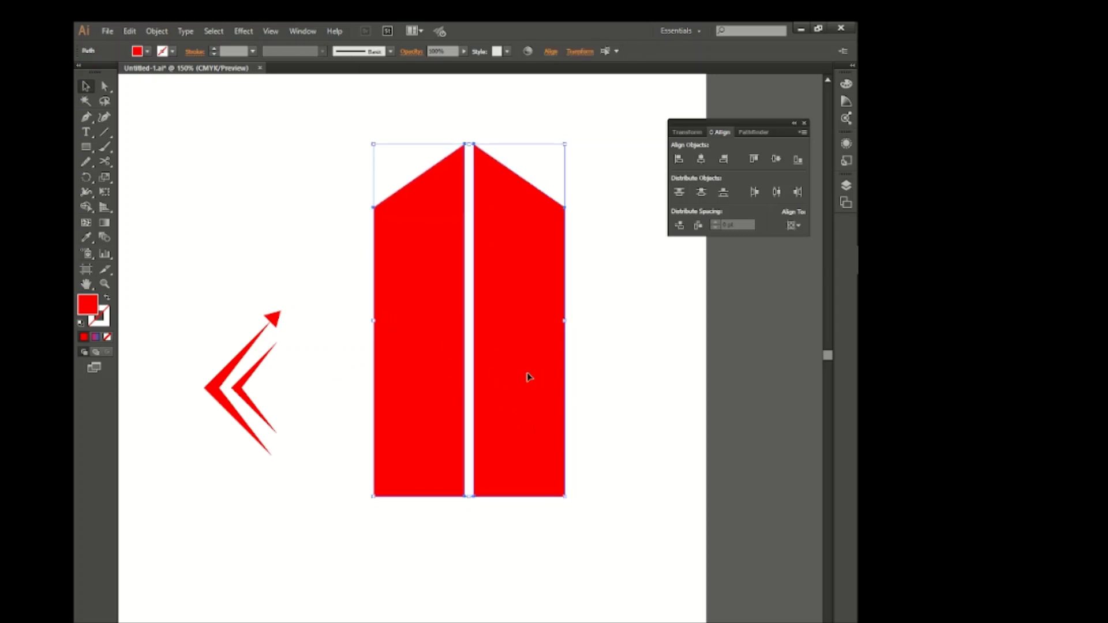
left_click_drag(528, 376, 619, 440, "alt")
left_click_drag(655, 214, 637, 240, "alt")
left_click_drag(586, 367, 626, 370)
key("ctrl+shift+a")
left_click_drag(374, 448, 307, 448)
left_click(505, 557)
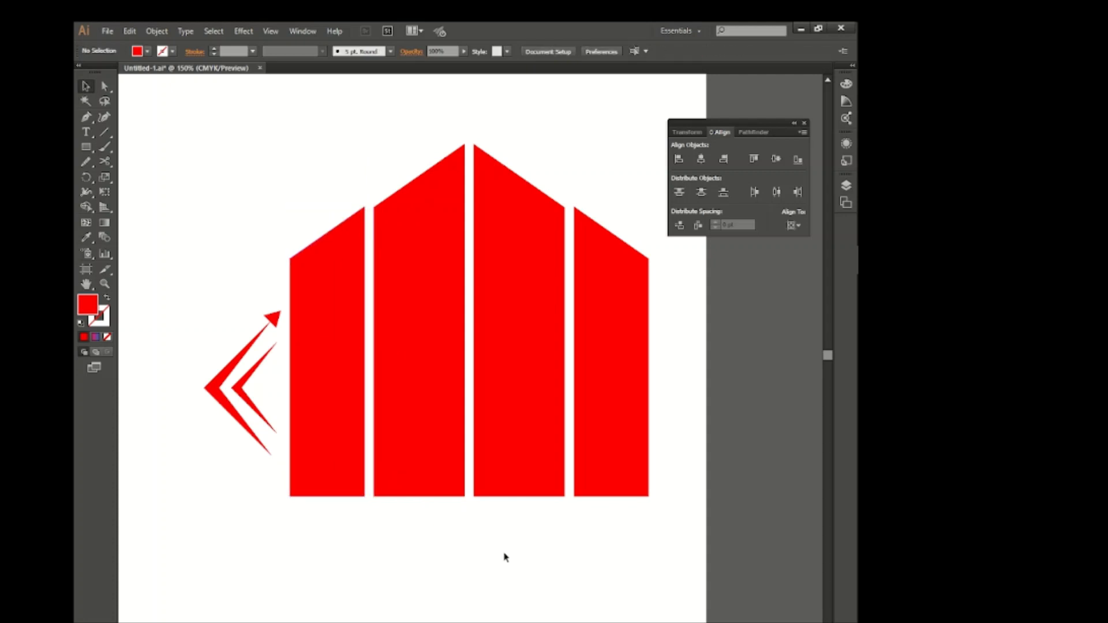
Lower the tops of the two outer columns while keeping their bases level with the inner ones
left_click(606, 280)
left_click(338, 248, "shift")
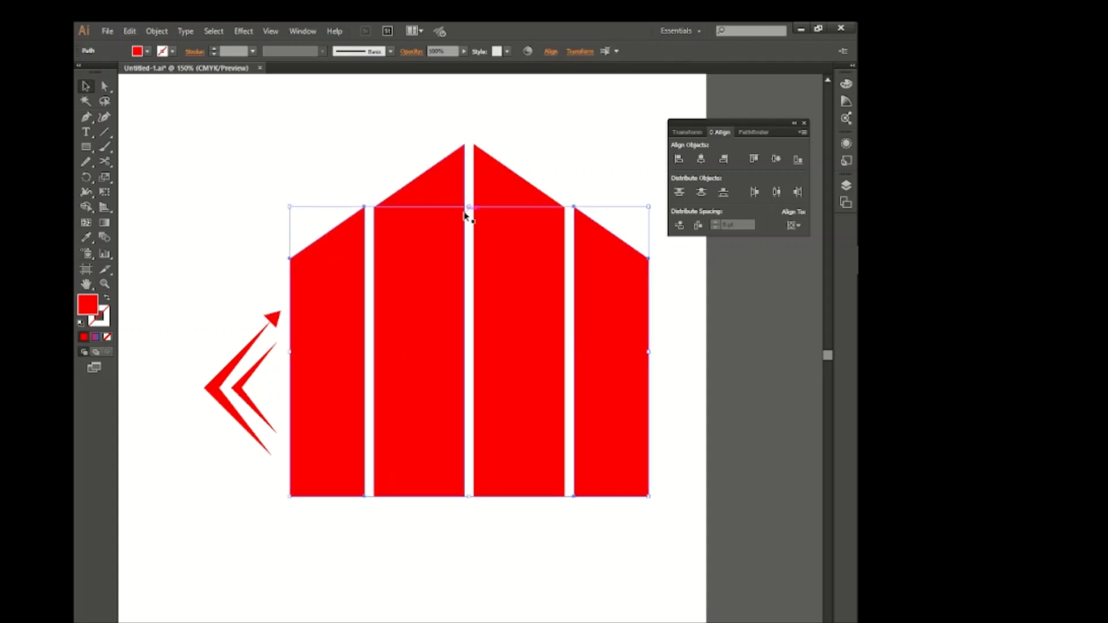
left_click_drag(469, 207, 470, 284)
Make the two inner columns narrower together without changing their height
left_click(451, 254)
left_click(522, 192, "shift")
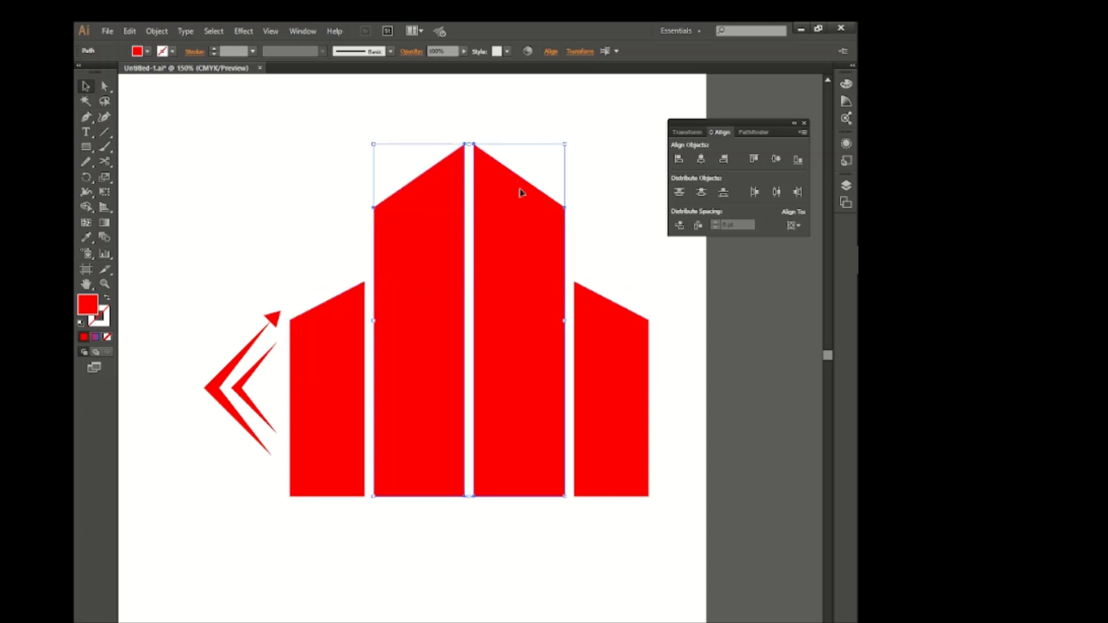
left_click_drag(565, 322, 515, 322)
left_click(561, 274)
Narrow the two outer columns together and bring them in close beside the inner pair
left_click(431, 335)
left_click(537, 361)
left_click(334, 354)
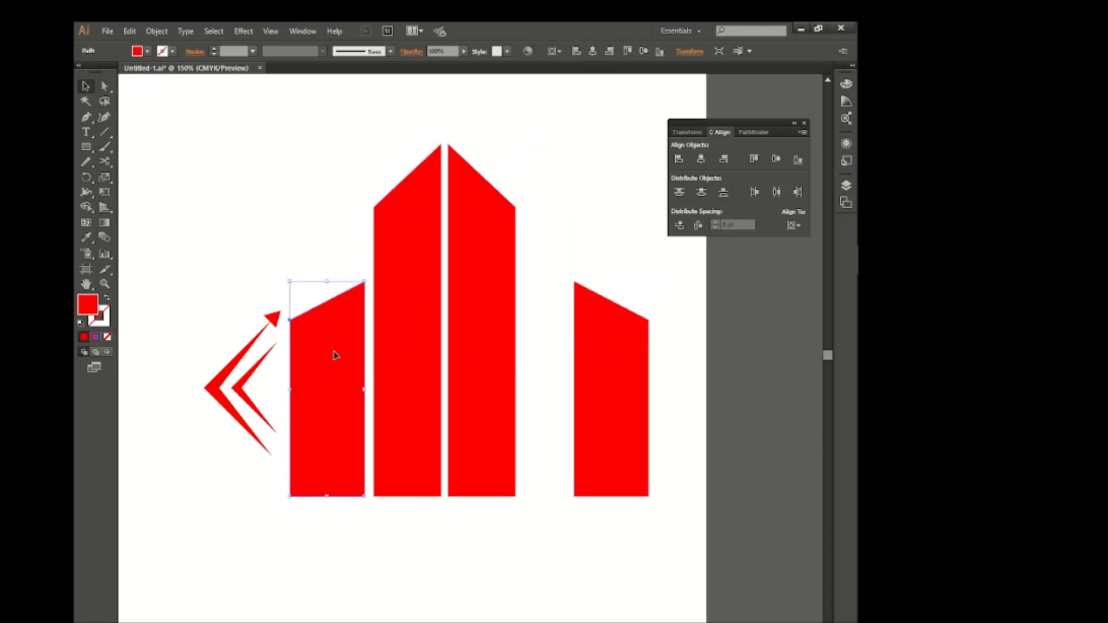
left_click(594, 365, "shift")
left_click_drag(648, 378, 545, 384)
left_click(598, 408)
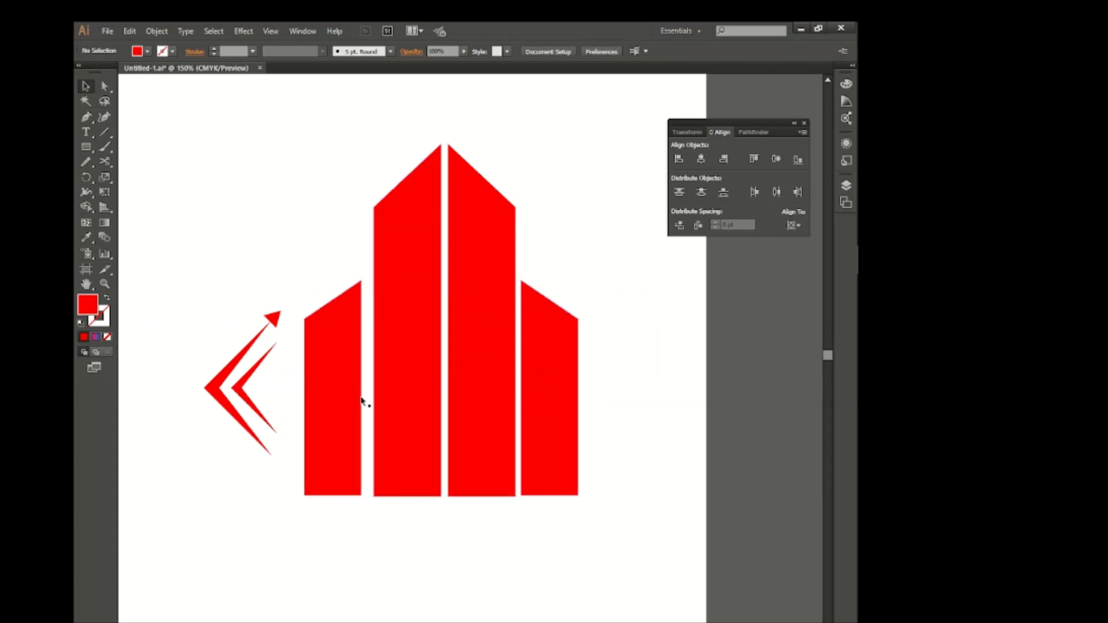
Nudge both outer columns slightly to the right to even out their gaps to the inner columns
left_click(549, 404)
key("Right")
key("Right")
key("Right")
left_click(610, 399)
left_click(346, 385)
key("Right")
key("Right")
key("Right")
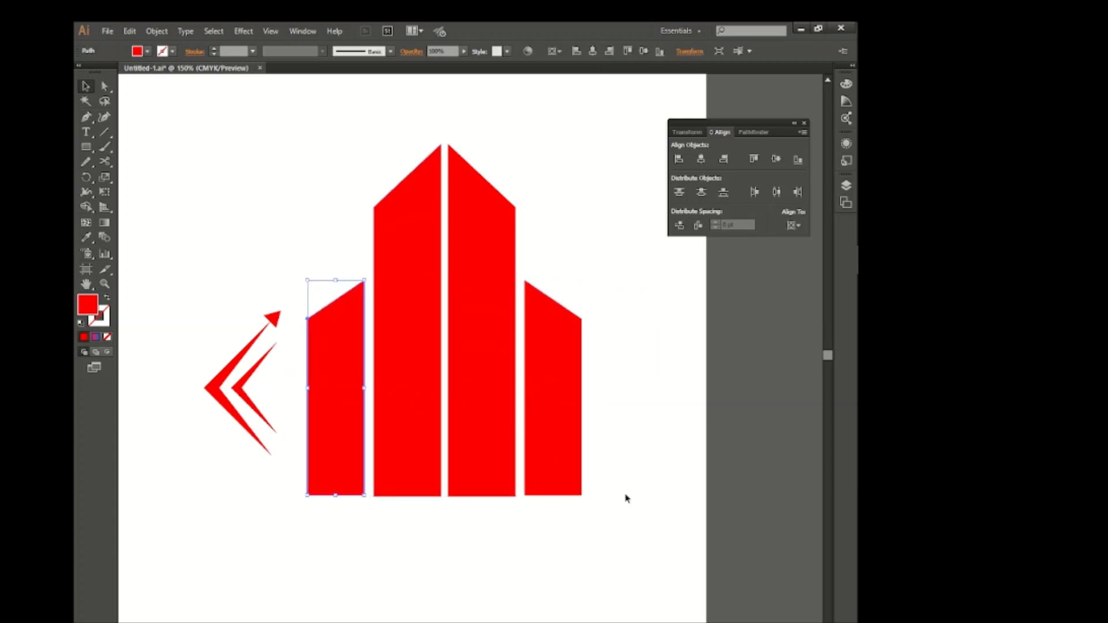
left_click(625, 495)
left_click(345, 429)
key("Right")
left_click(529, 543)
Nudge the two inner columns one step apart to widen the centre gap
left_click(472, 416)
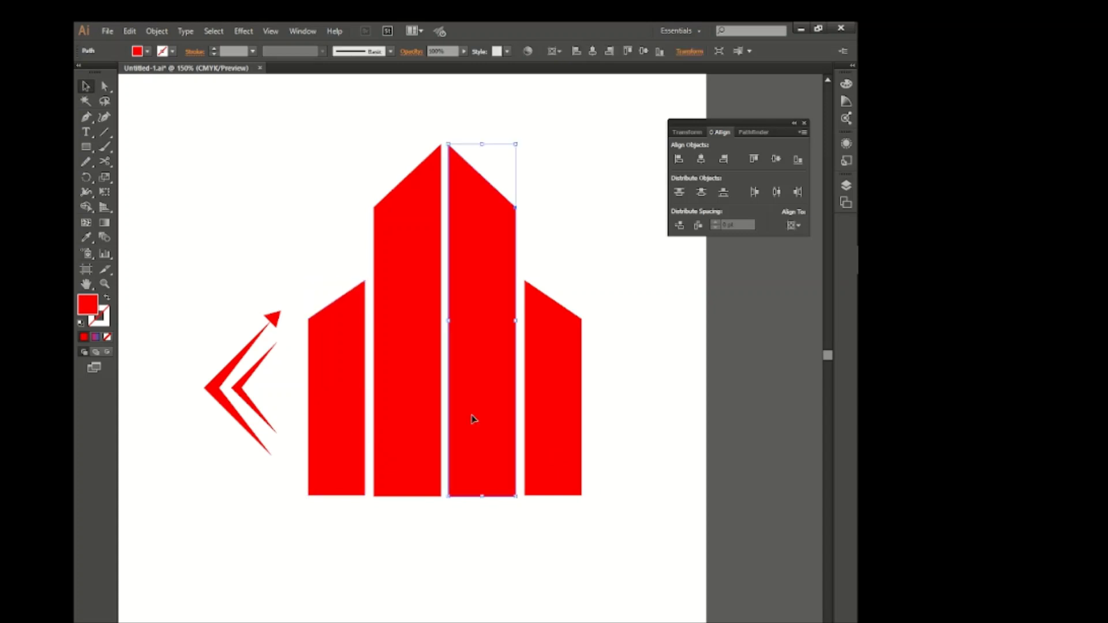
key("Right")
left_click(414, 425)
key("Left")
left_click(488, 548)
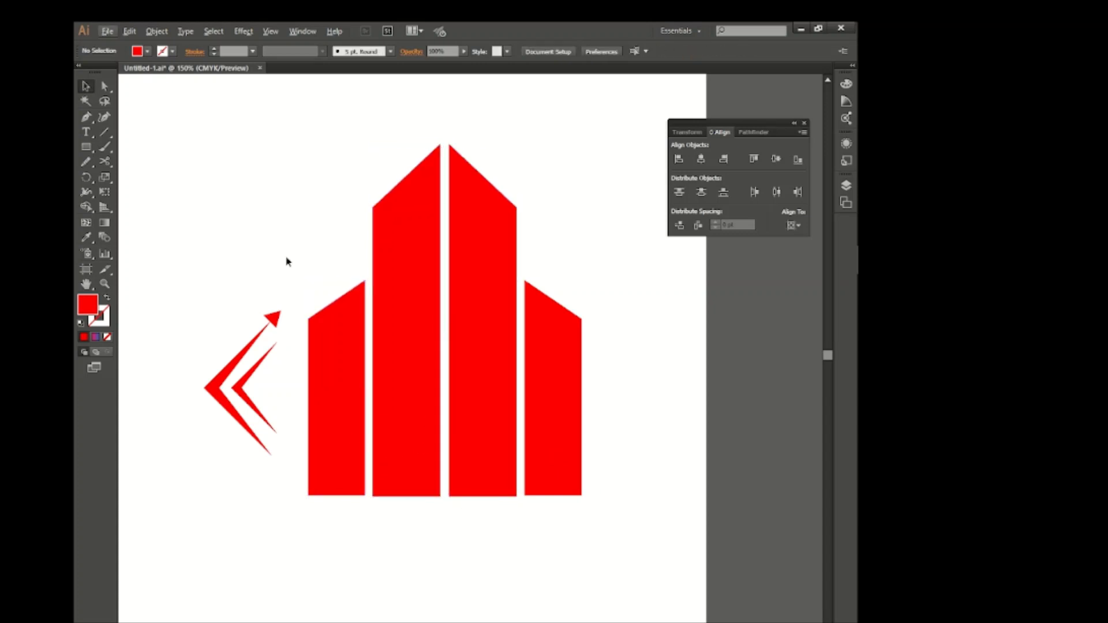
Scale all four columns down slightly as one selection
left_click_drag(361, 224, 570, 342)
left_click_drag(445, 495, 445, 541)
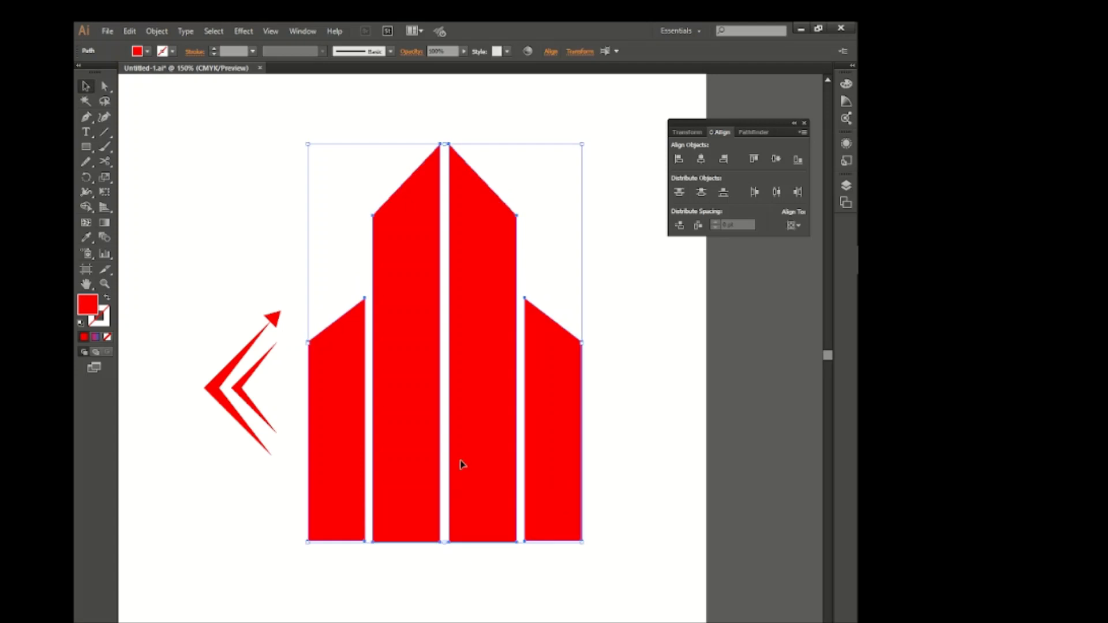
key("ctrl+z")
scroll(350, 512, "left", 1)
left_click_drag(614, 495, 601, 473)
left_click(604, 479)
left_click(580, 466)
left_click(467, 521)
left_click_drag(467, 517, 567, 416)
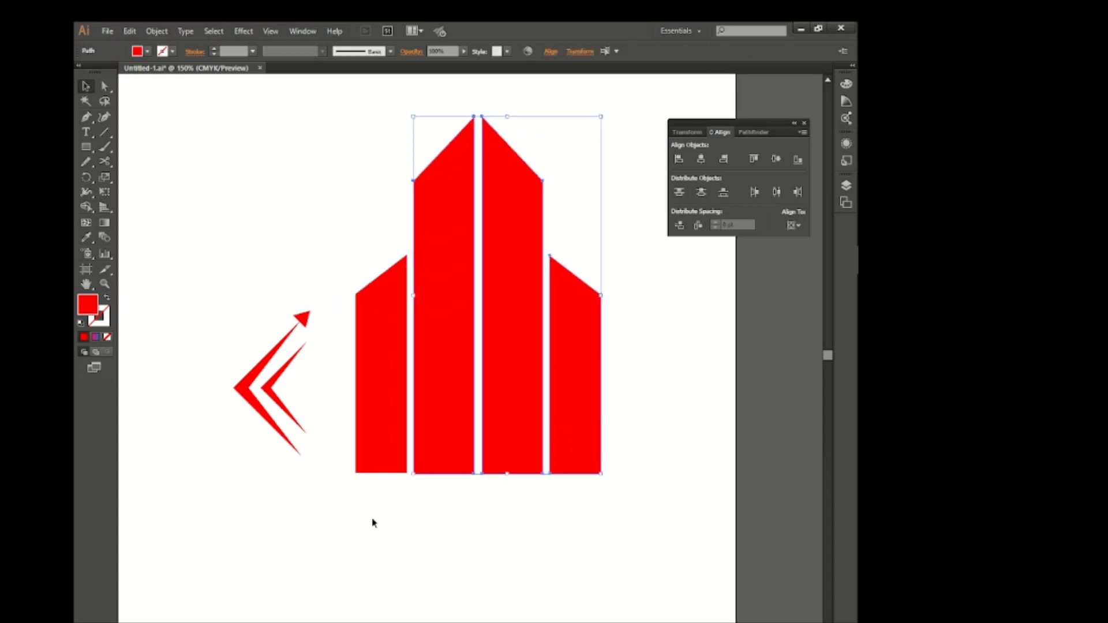
left_click(543, 537)
left_click(392, 441)
left_click_drag(348, 521, 631, 452)
left_click(526, 507)
Move the arrow shape farther left, away from the columns
scroll(453, 543, "left", 2)
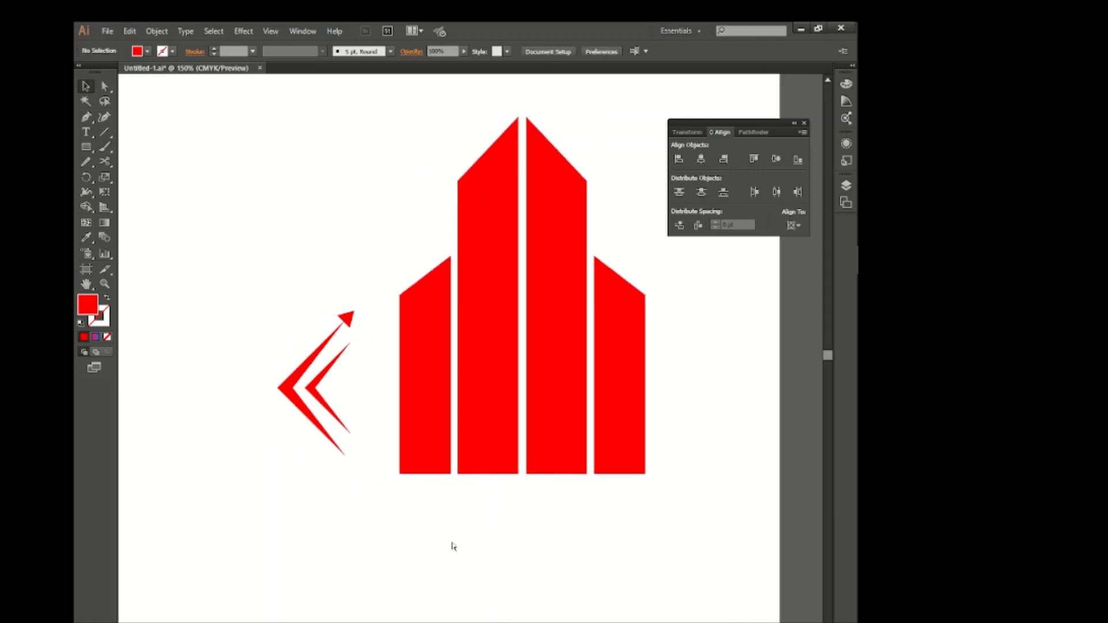
scroll(453, 545, "left", 1)
left_click_drag(334, 382, 217, 377)
Move the four columns together towards the arrow shape and scale them down
left_click_drag(563, 397, 434, 378)
key("ctrl+z")
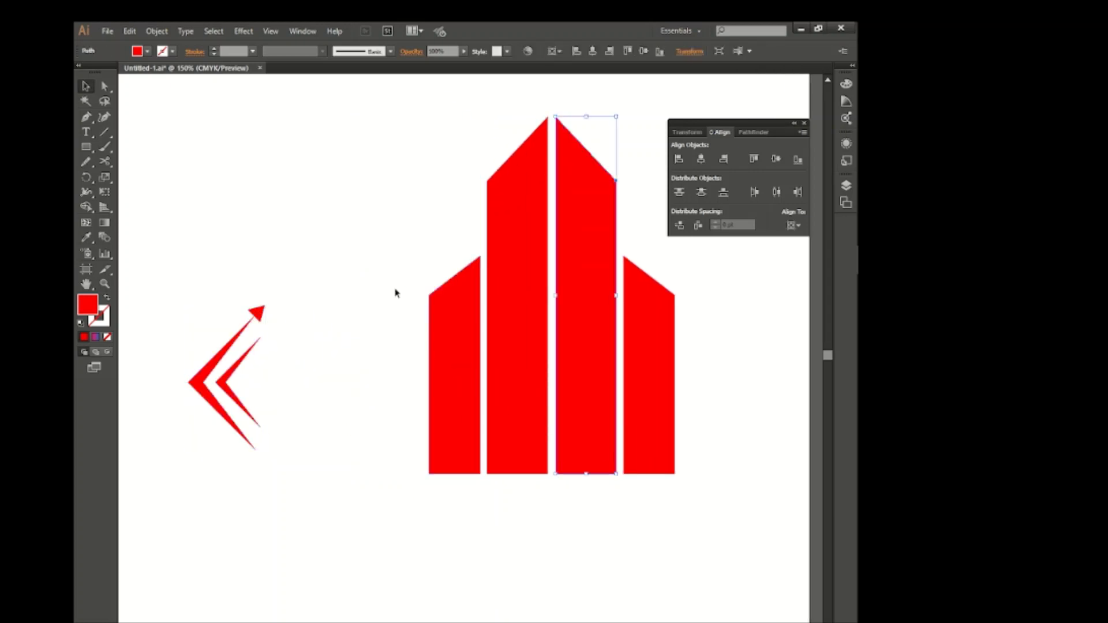
left_click_drag(396, 293, 650, 404)
left_click_drag(651, 411, 529, 400)
left_click_drag(551, 286, 486, 285)
left_click_drag(396, 107, 403, 168)
left_click(565, 483)
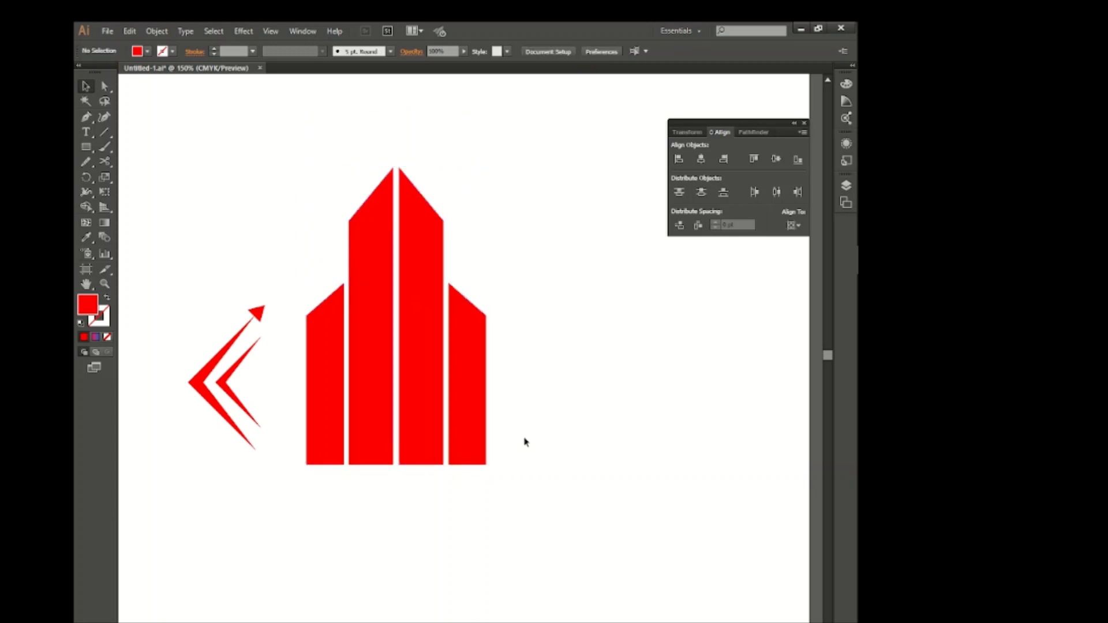
Centre the column group horizontally and vertically on the artboard, and place the slightly reduced arrow shape at its upper left
left_click(317, 386)
left_click(579, 423)
left_click(382, 346)
left_click(701, 159)
left_click(775, 159)
scroll(660, 379, "down", 3)
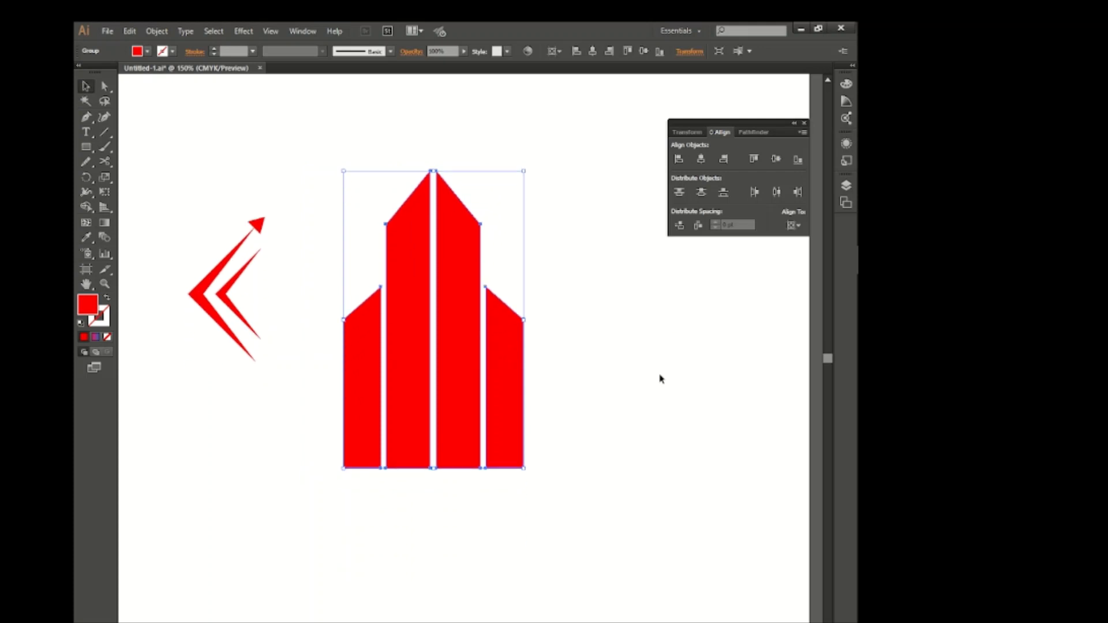
left_click(661, 378)
left_click_drag(254, 271, 310, 379)
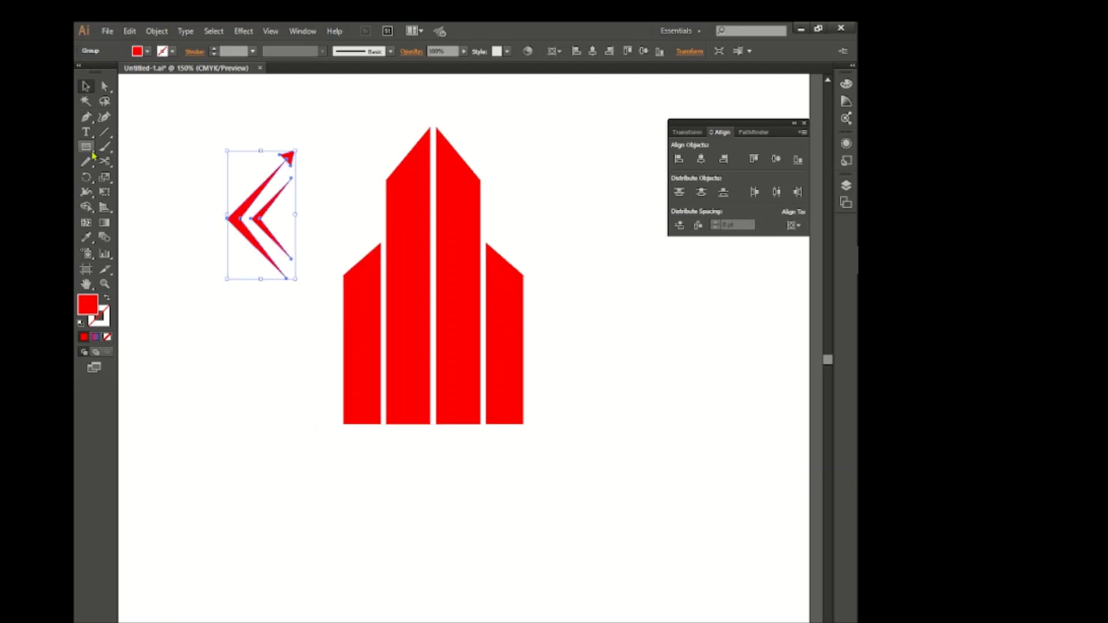
Draw a square overlapping the base of the columns and give it no fill and a 1 pt black stroke
key("m")
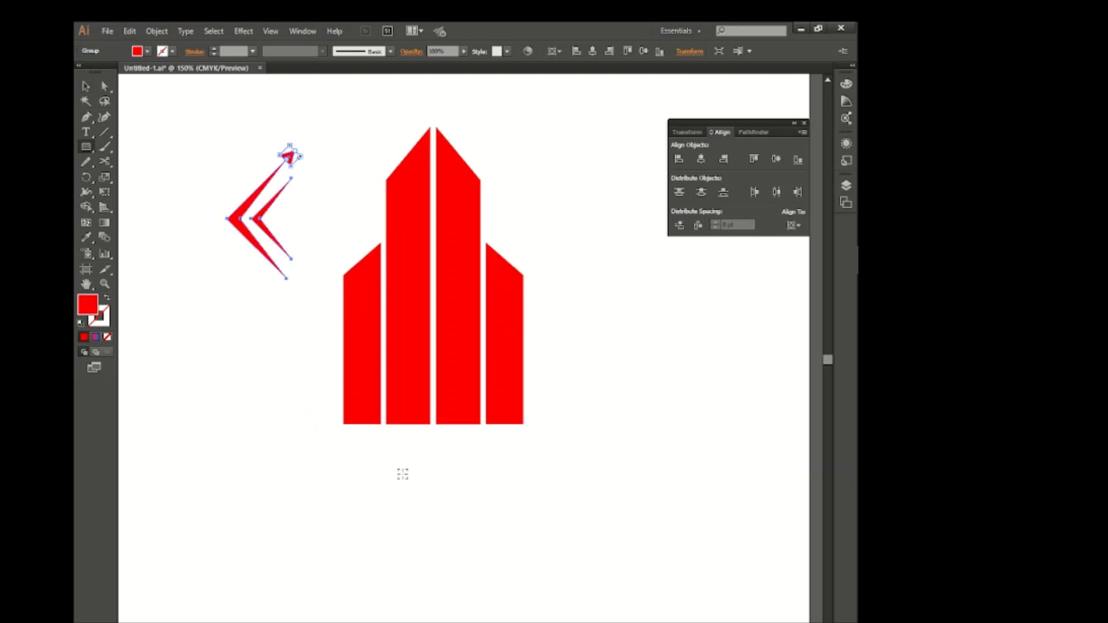
left_click_drag(454, 498, 573, 617)
left_click(147, 51)
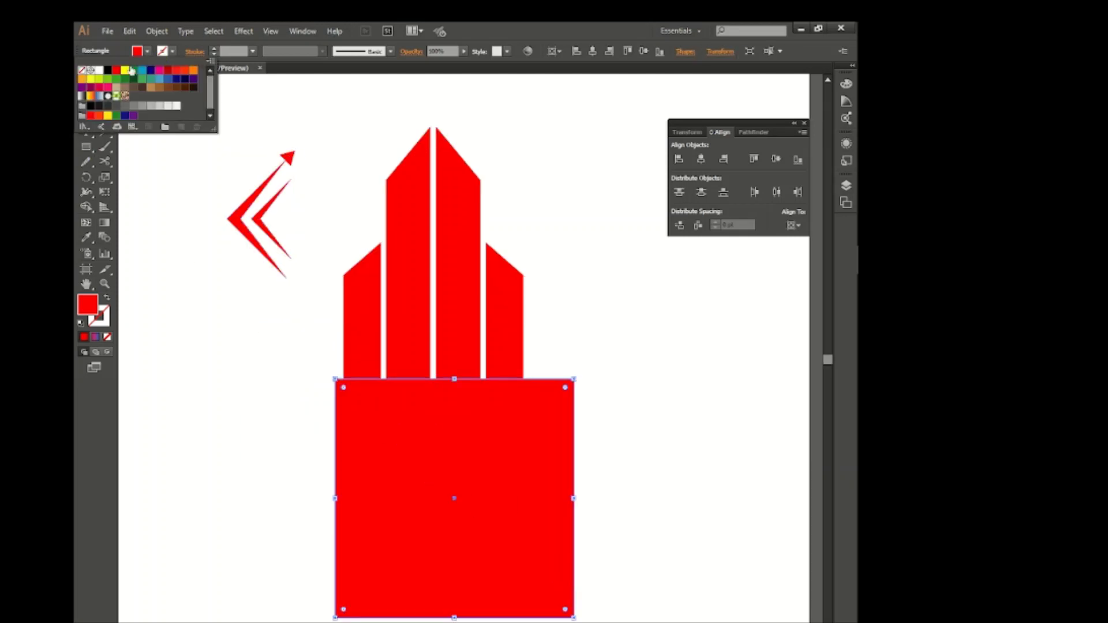
left_click(101, 71)
left_click(108, 69)
left_click(138, 52)
left_click(82, 70)
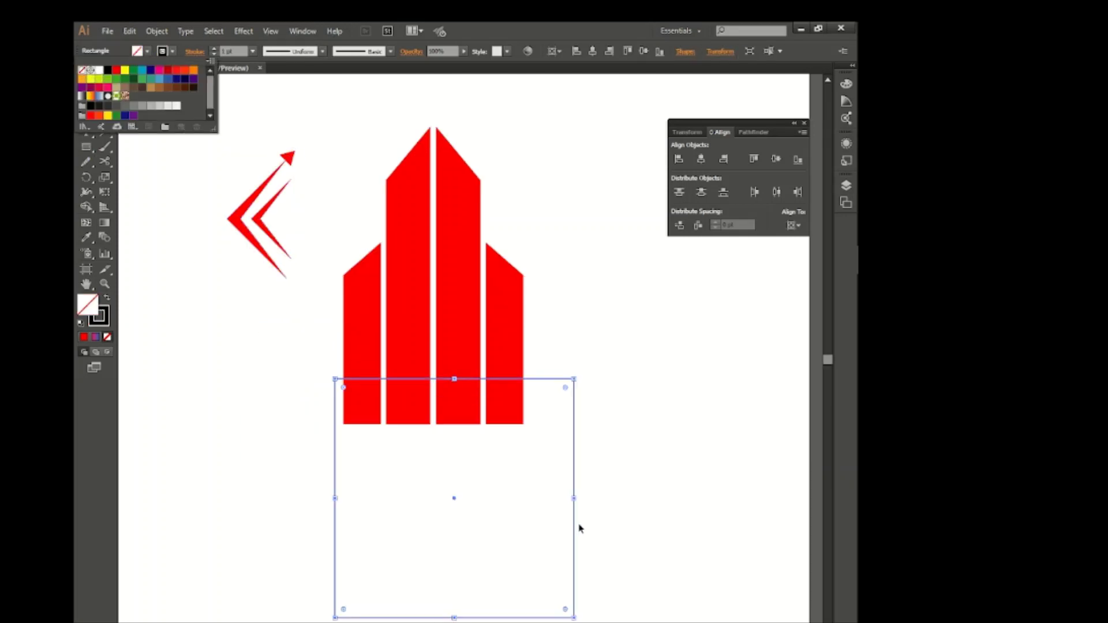
Rotate the outlined square 45° into a diamond and centre it horizontally on the artboard beneath the columns
left_click(543, 521)
left_click_drag(579, 373, 578, 493)
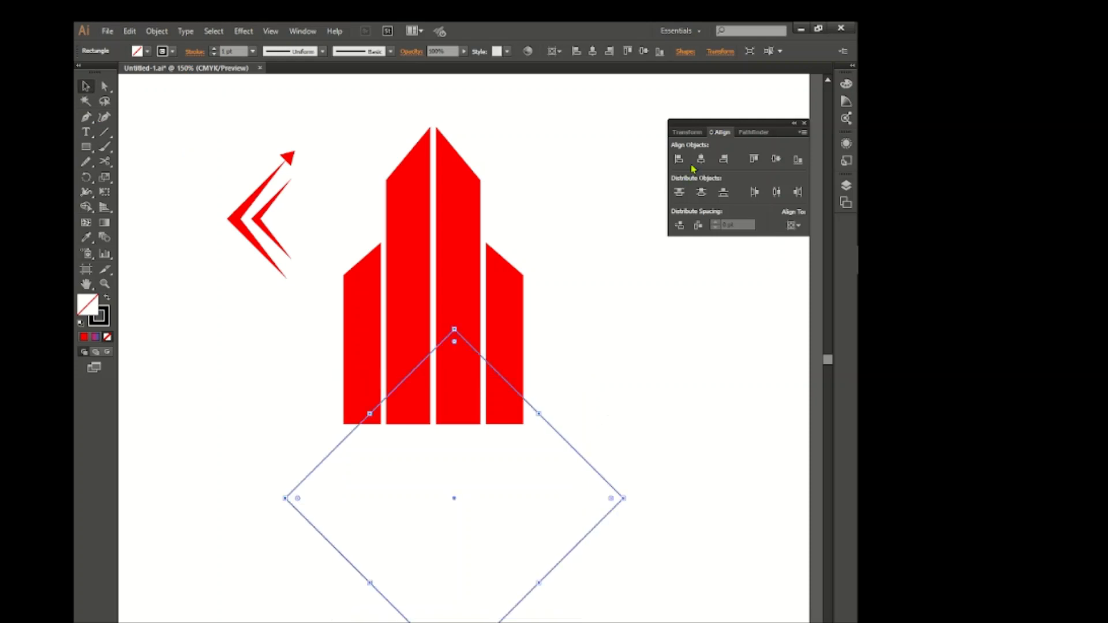
left_click(700, 159)
left_click(568, 368)
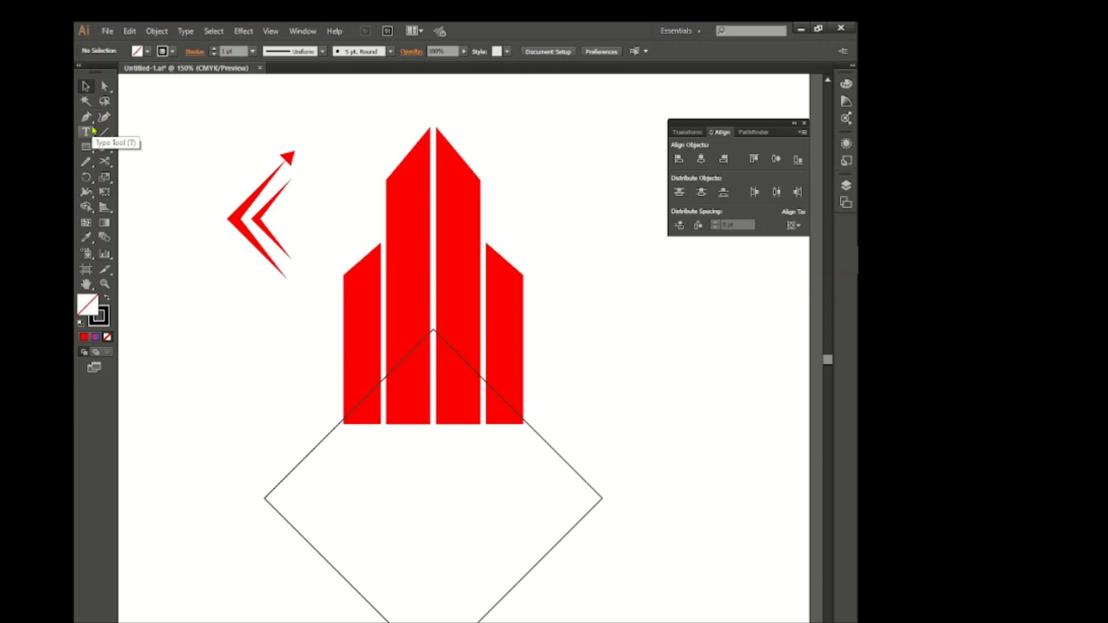
Cut the diamond outline with the Scissors tool on both sides just below the columns and delete its lower part
left_click_drag(104, 159, 137, 154)
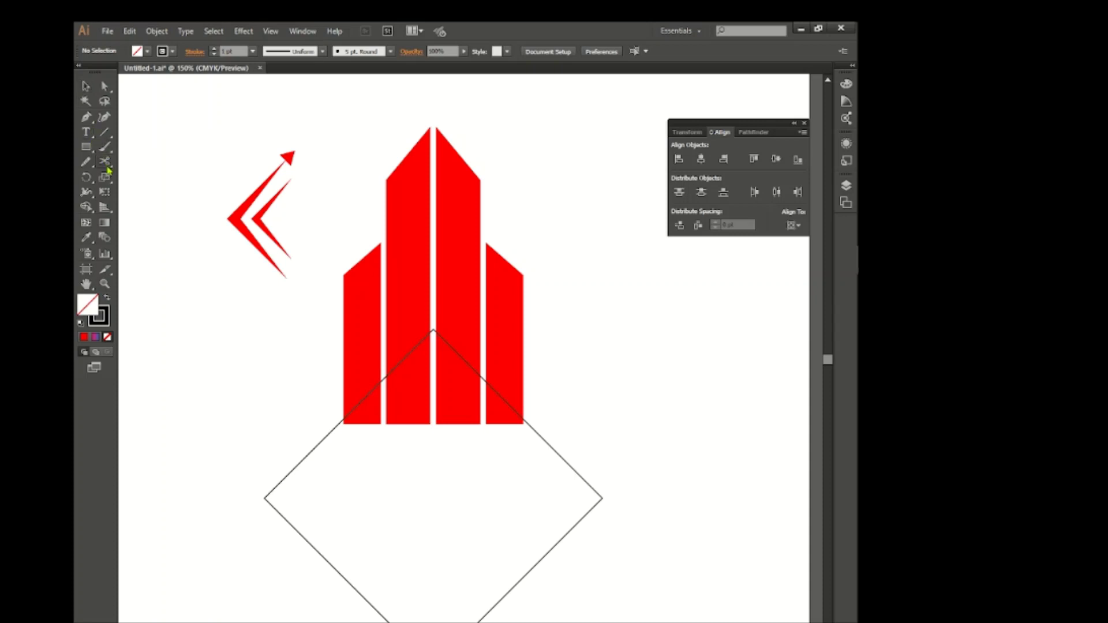
left_click(328, 432)
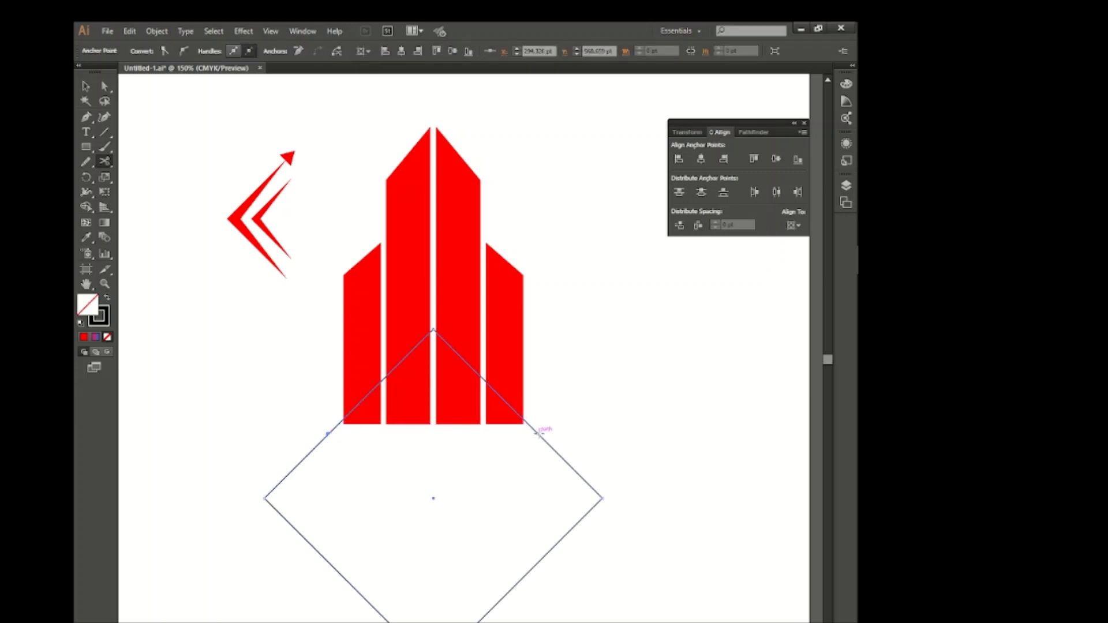
left_click(86, 86)
left_click_drag(645, 498, 232, 505)
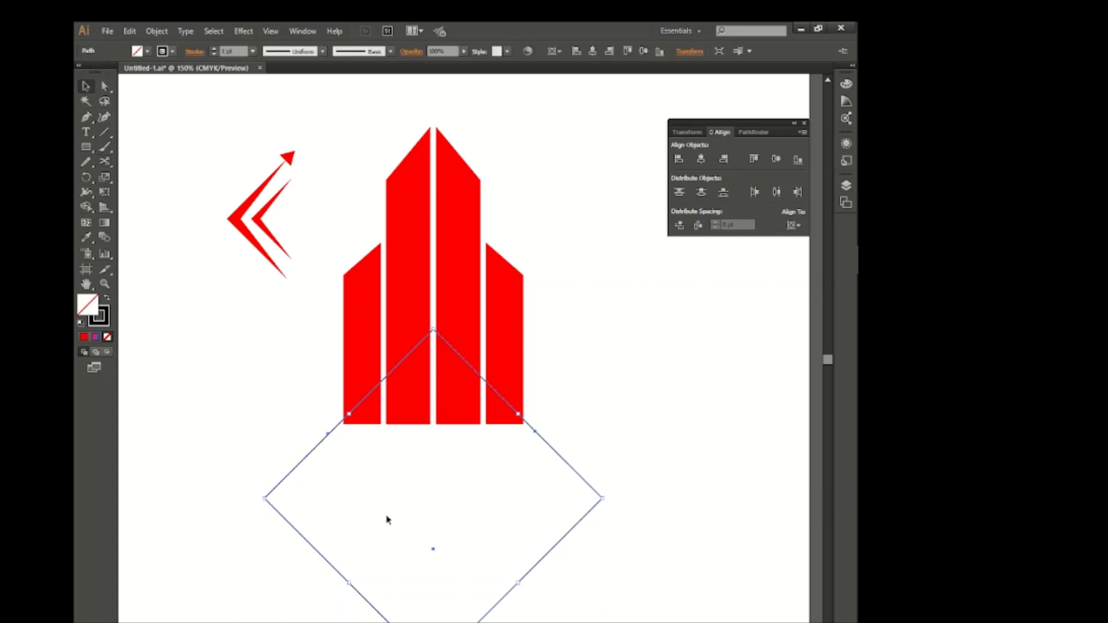
key("Delete")
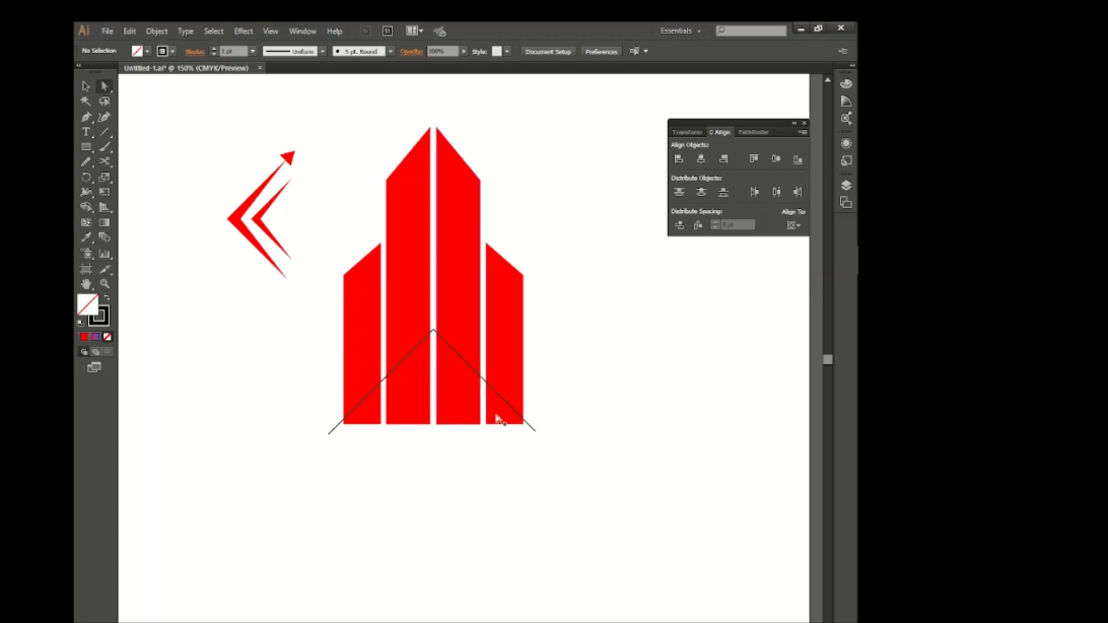
Adjust the right end point of the remaining chevron line to make it level with the left end
left_click_drag(544, 441, 583, 531)
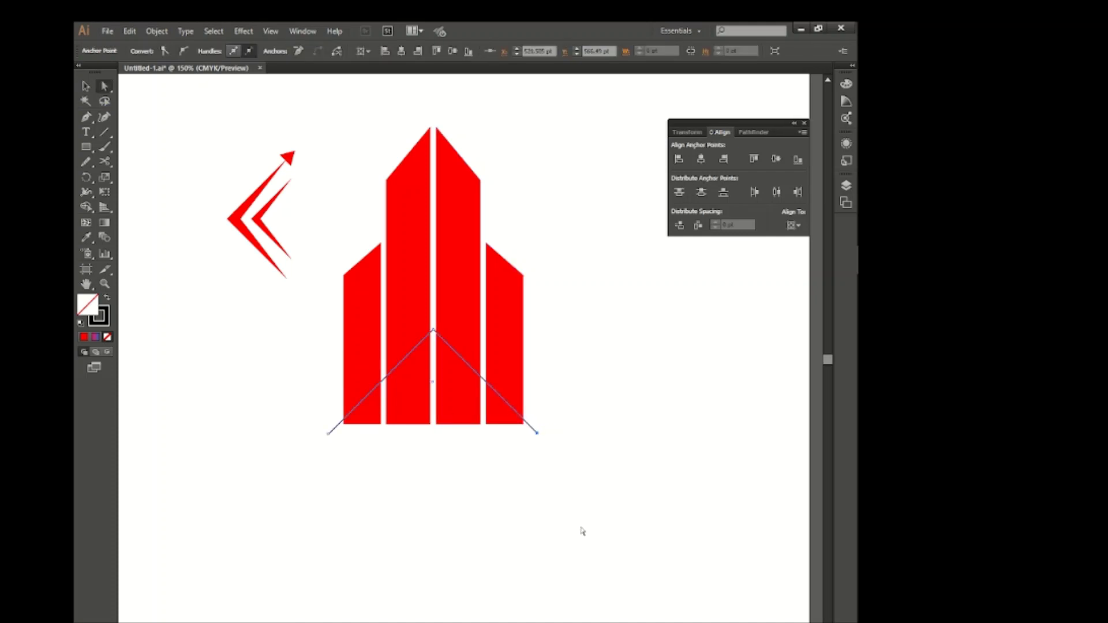
key("v")
left_click(123, 155)
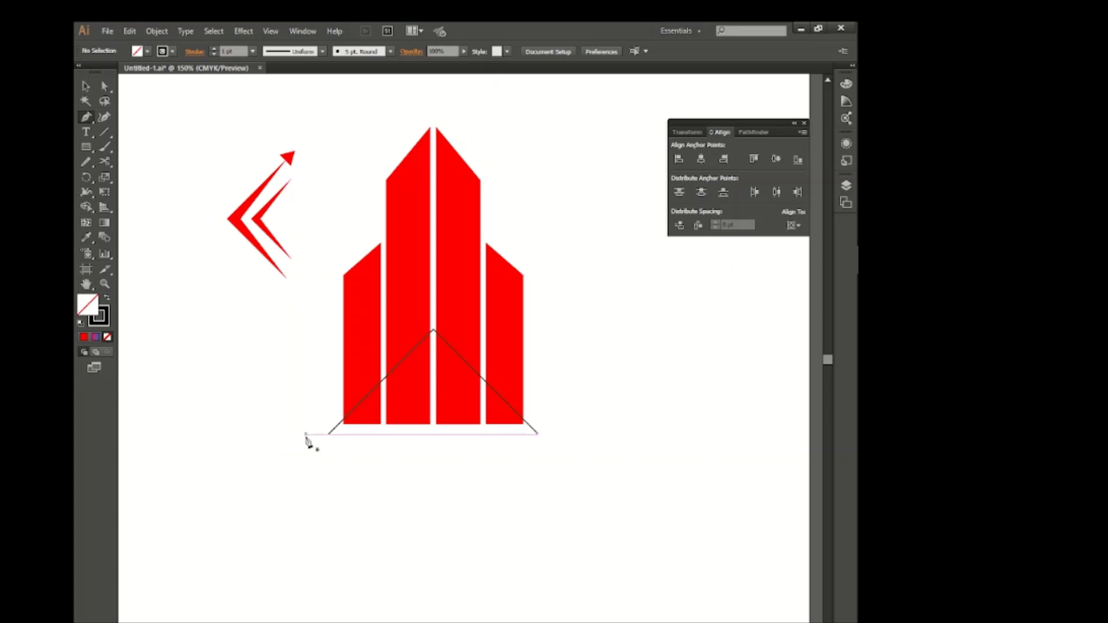
left_click(537, 437)
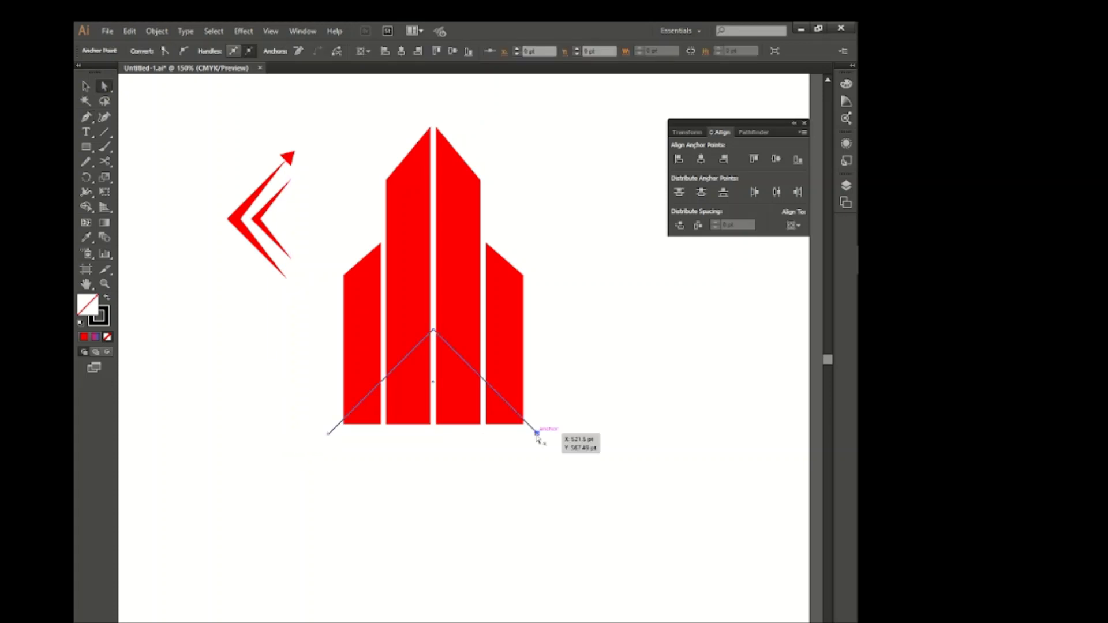
key("Right")
left_click(84, 87)
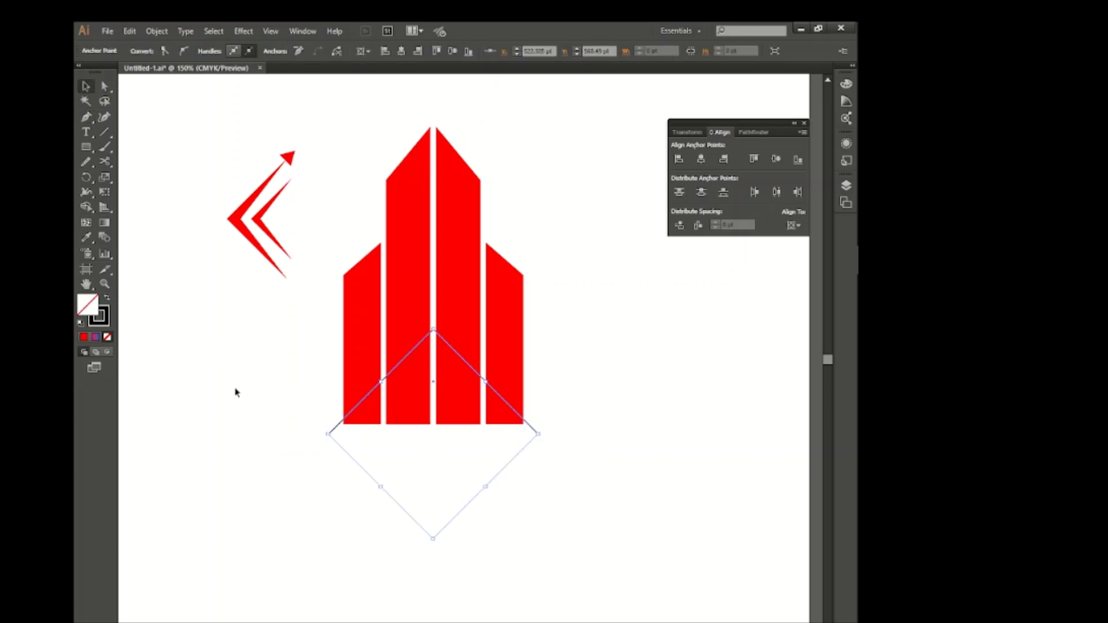
Remove the parts of the four columns below the chevron line with the Shape Builder tool
left_click(270, 428)
left_click_drag(330, 433, 349, 457)
key("ctrl+z")
left_click(349, 465)
key("ctrl+a")
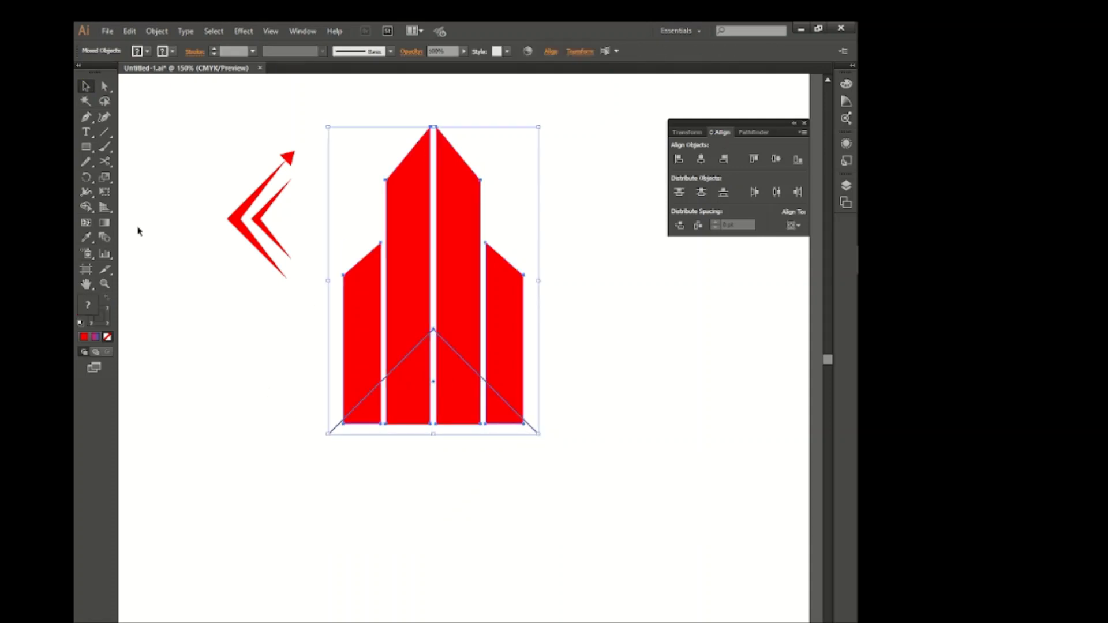
left_click(86, 207)
left_click_drag(387, 426, 458, 420)
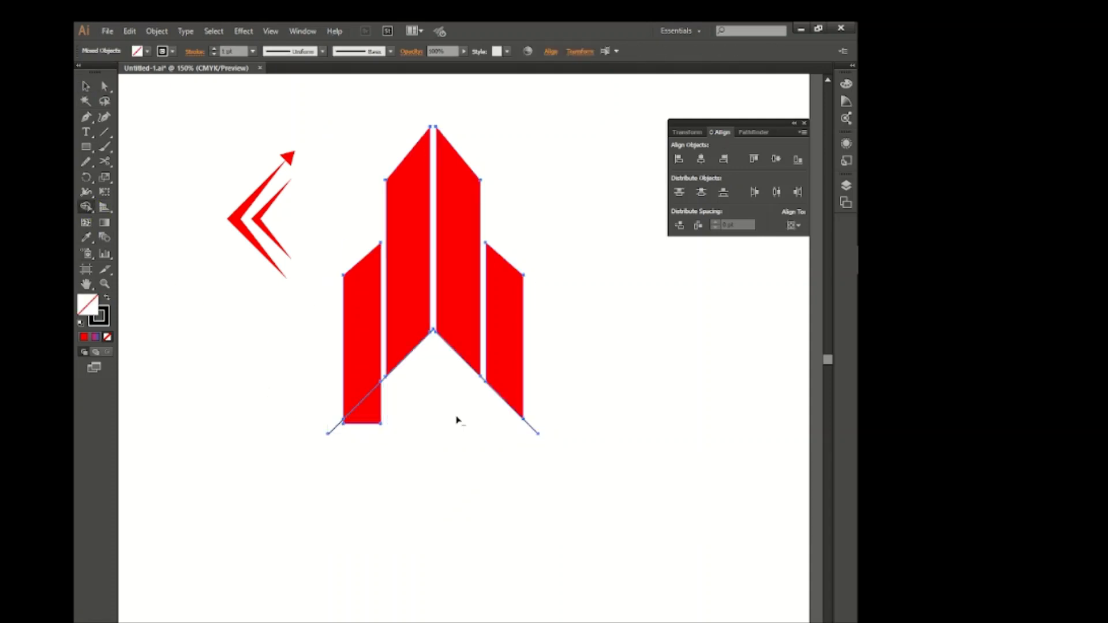
left_click(84, 88)
left_click(422, 393)
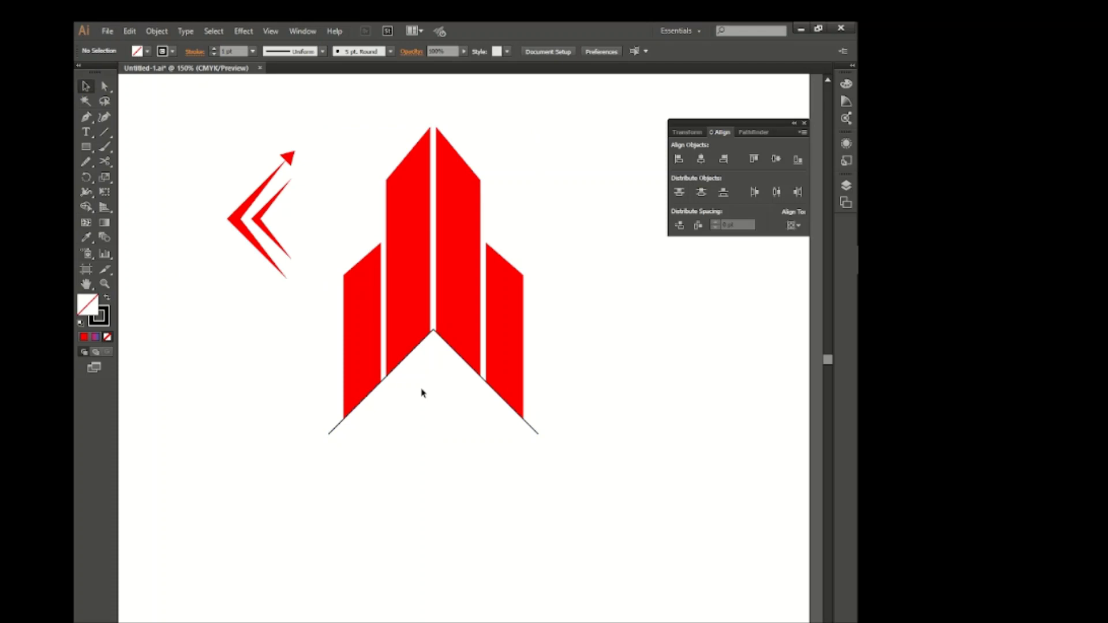
Nudge the chevron line down to leave a narrow gap beneath the cut columns
left_click(441, 341)
key("Down")
key("Down")
key("Down")
key("Down")
key("Down")
key("Down")
key("Down")
key("Down")
key("Down")
key("Down")
key("Down")
key("Down")
key("Down")
key("Down")
key("Down")
key("Down")
key("Down")
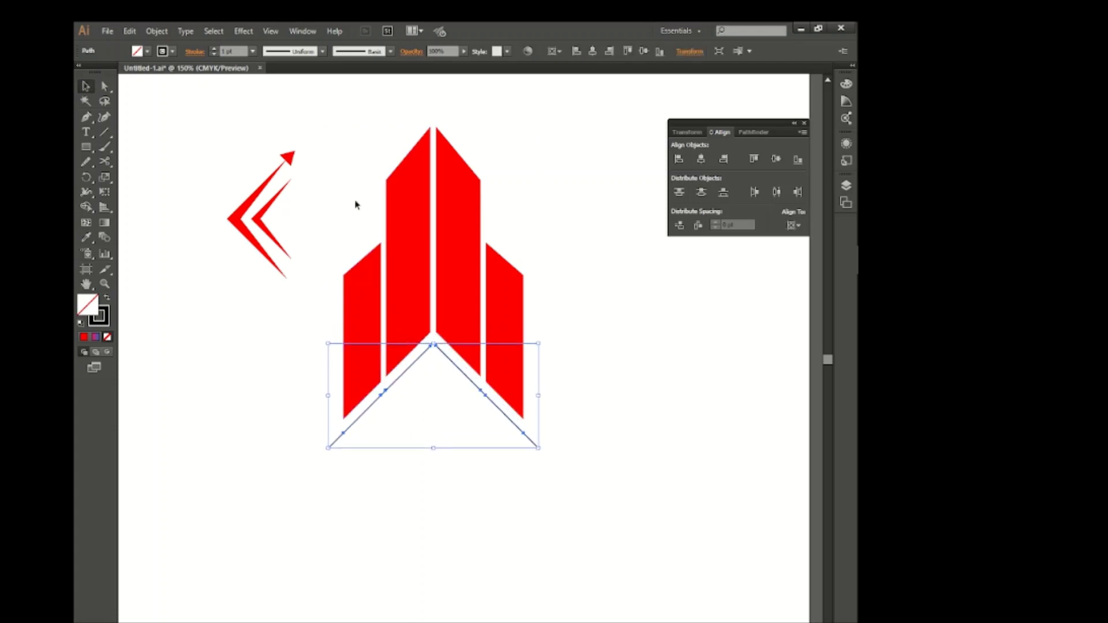
Set the chevron's stroke weight to 8 pt and taper its ends with Width Profile 1
scroll(243, 51, "up", 1)
scroll(243, 51, "up", 6)
left_click(322, 51)
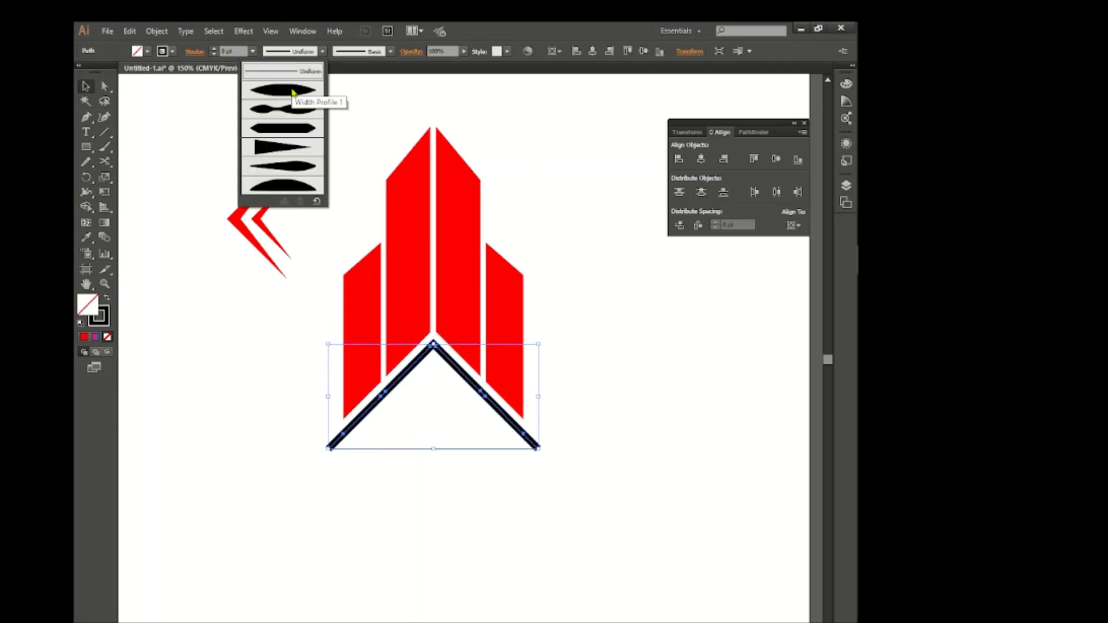
left_click(293, 103)
left_click(239, 383)
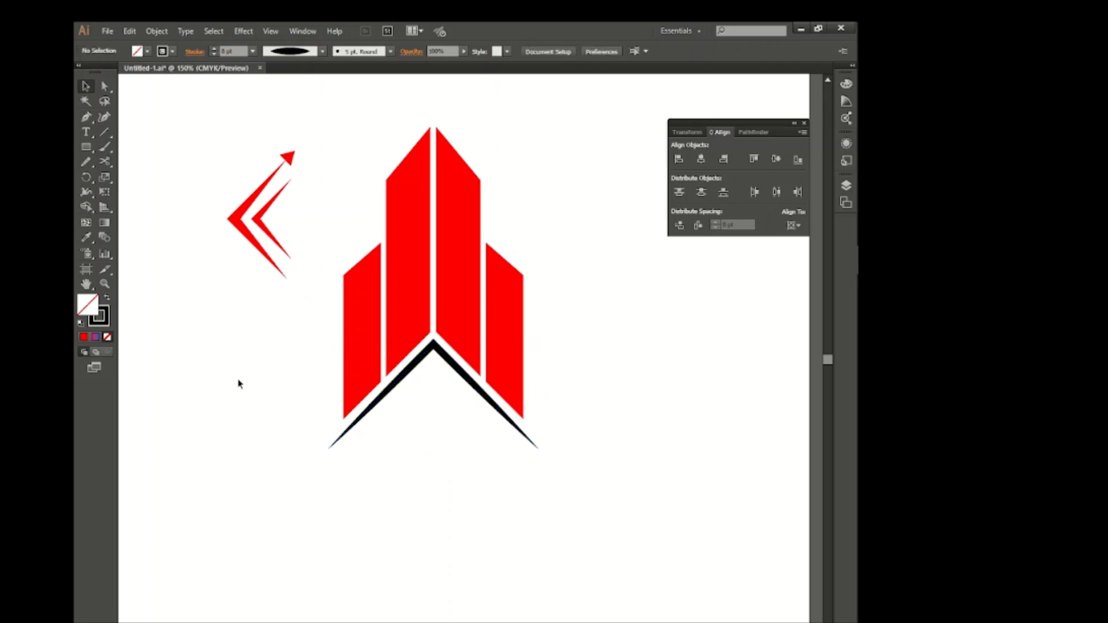
Move the red arrow shape down beside the left column, next to the chevron's left end
left_click_drag(266, 261, 312, 421)
left_click(457, 524)
left_click(386, 496)
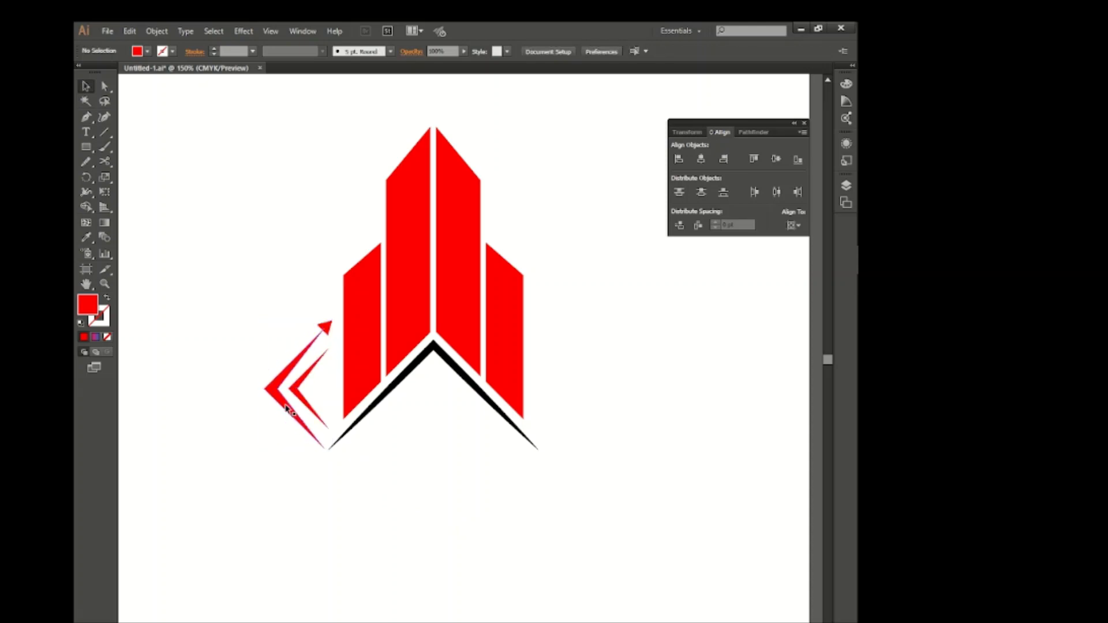
Copy the arrow shape, reflect the copy on the vertical axis, and place it symmetrically beside the right column
left_click_drag(286, 408, 516, 409)
right_click(516, 410)
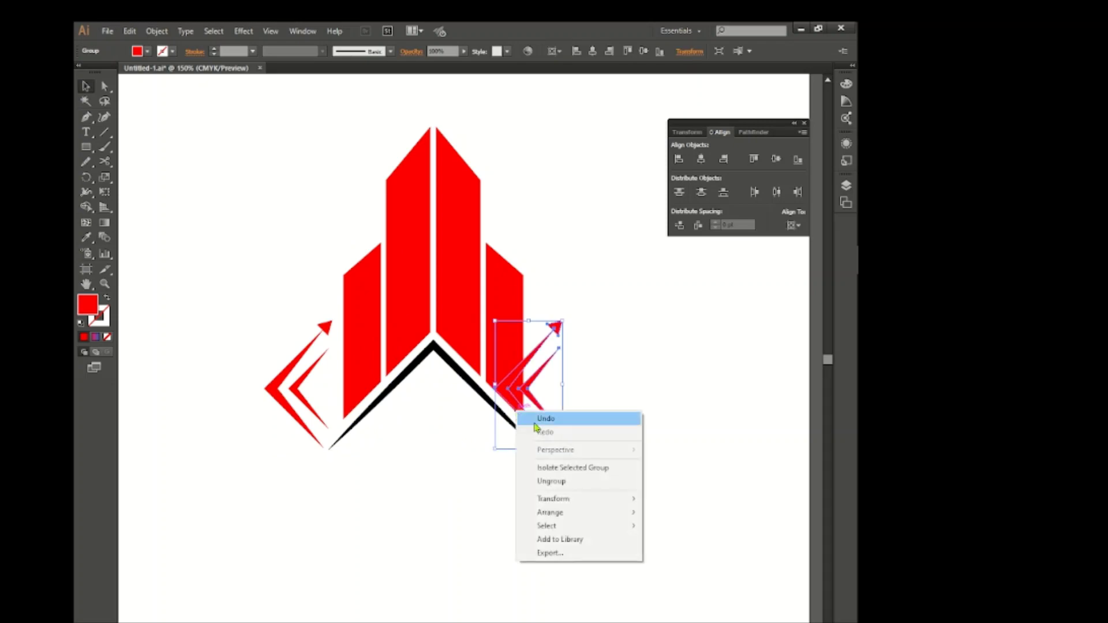
mouse_move(554, 500)
left_click(724, 544)
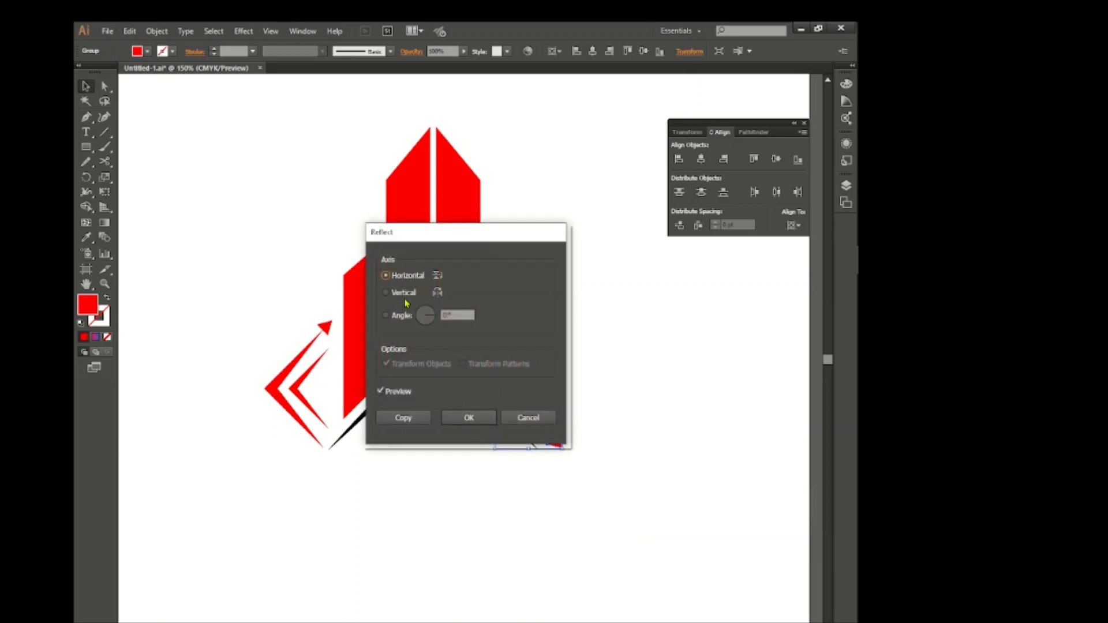
left_click(482, 417)
key("shift+Right")
key("shift+Right")
key("shift+Right")
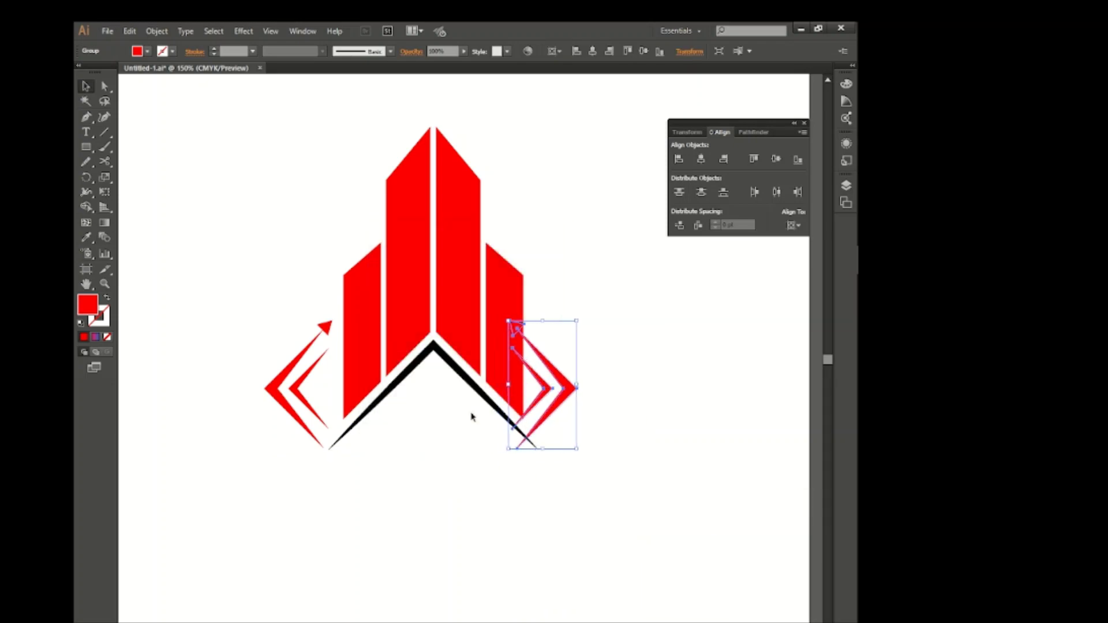
key("Right")
key("Right")
key("Right")
key("Right")
left_click(499, 483)
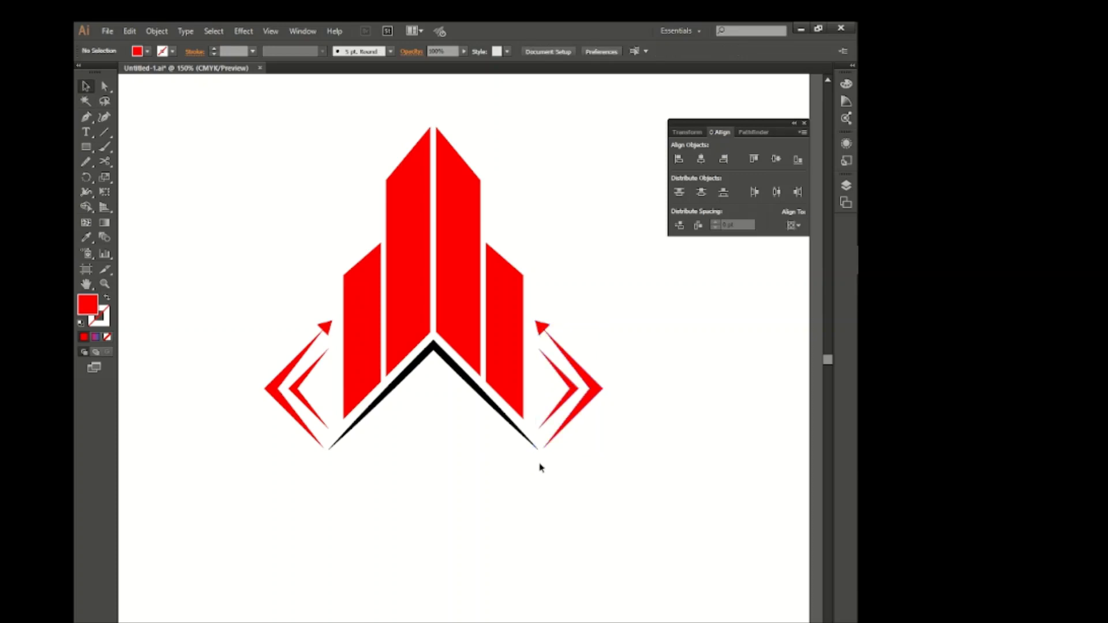
left_click(573, 423)
left_click(574, 511)
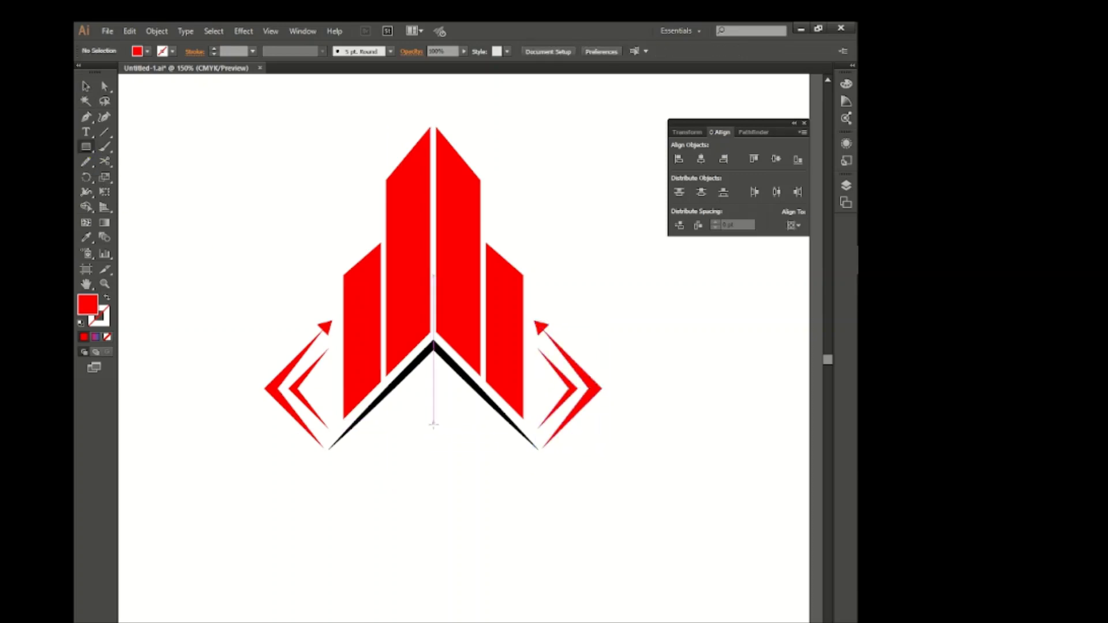
Draw a red square of about 49 pt beneath the chevron's peak and centre it horizontally on the artboard
left_click_drag(410, 400, 482, 472)
left_click(86, 86)
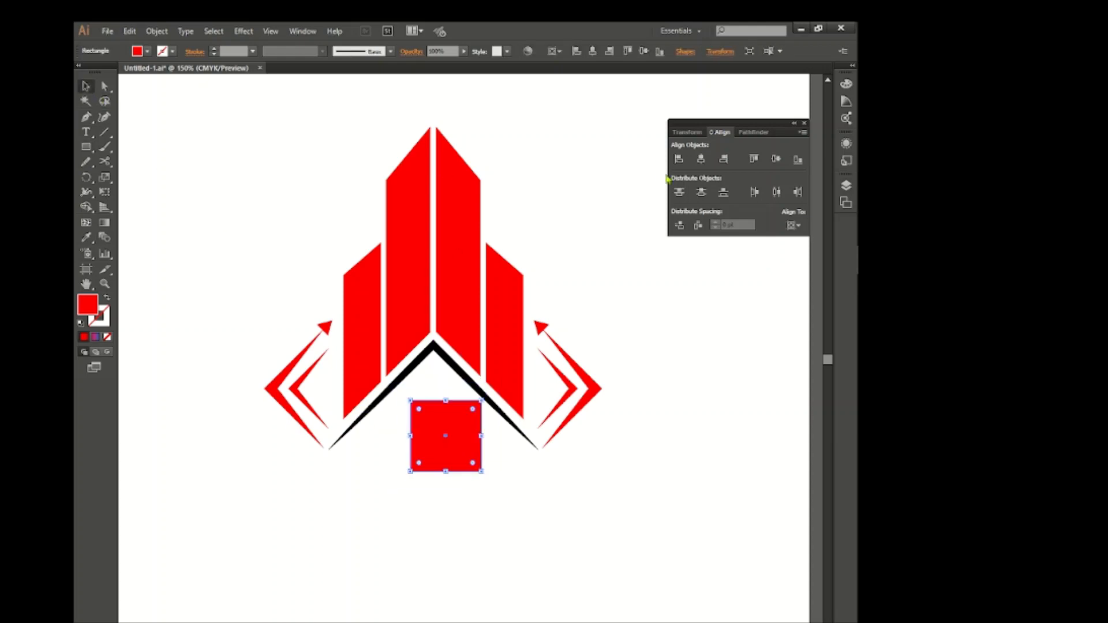
left_click(700, 159)
left_click(548, 523)
left_click(456, 453)
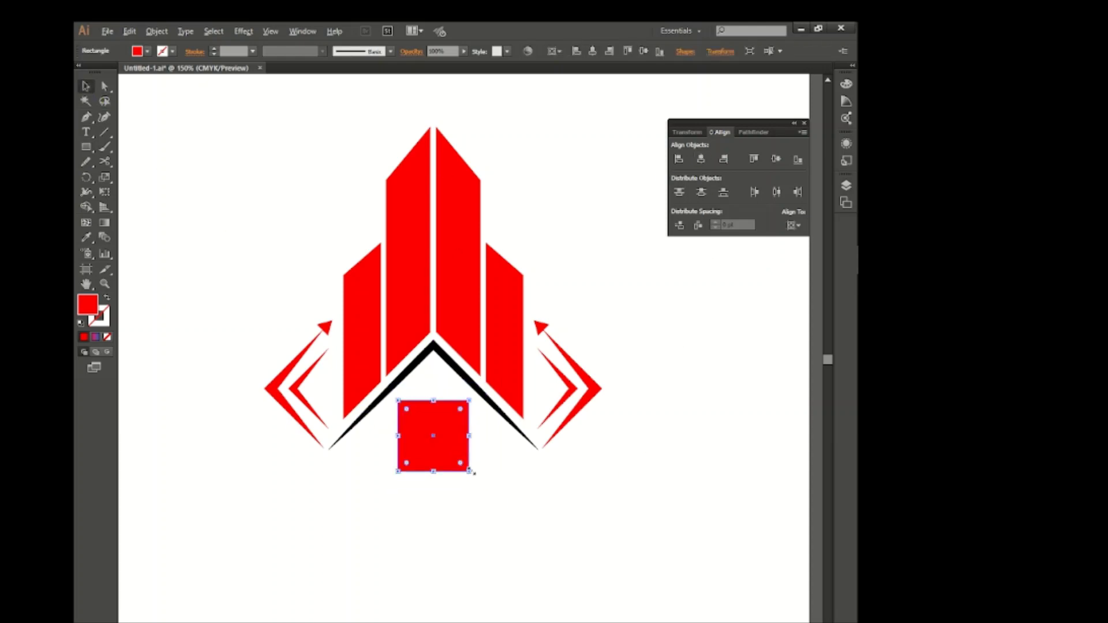
left_click_drag(469, 471, 445, 411)
left_click(462, 463)
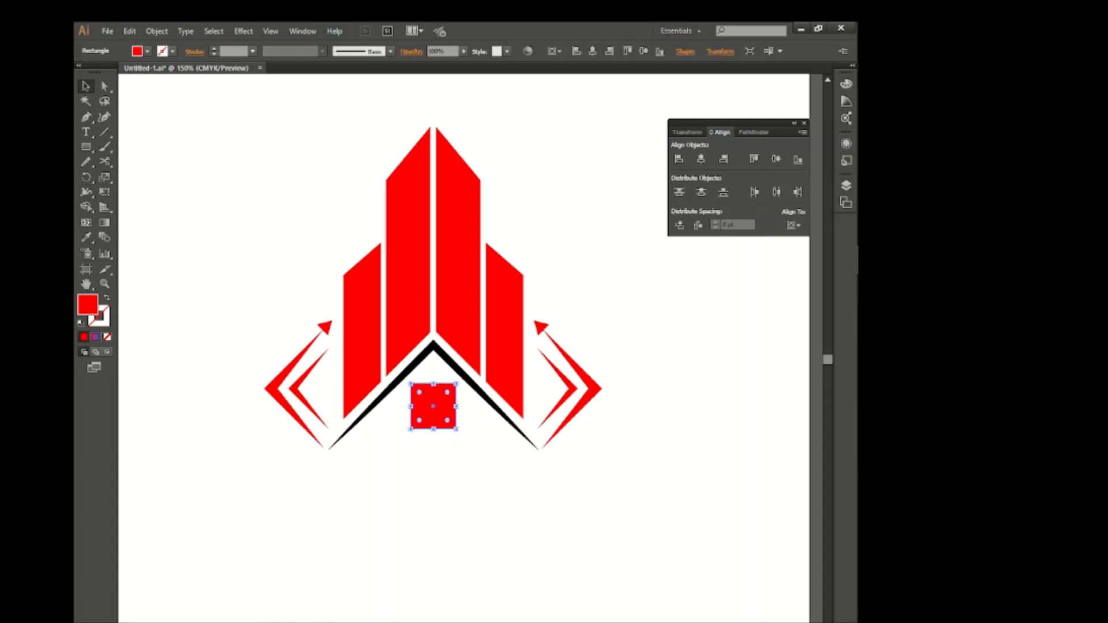
Split the red square into a grid of 2 rows and 2 columns
left_click(157, 31)
mouse_move(232, 279)
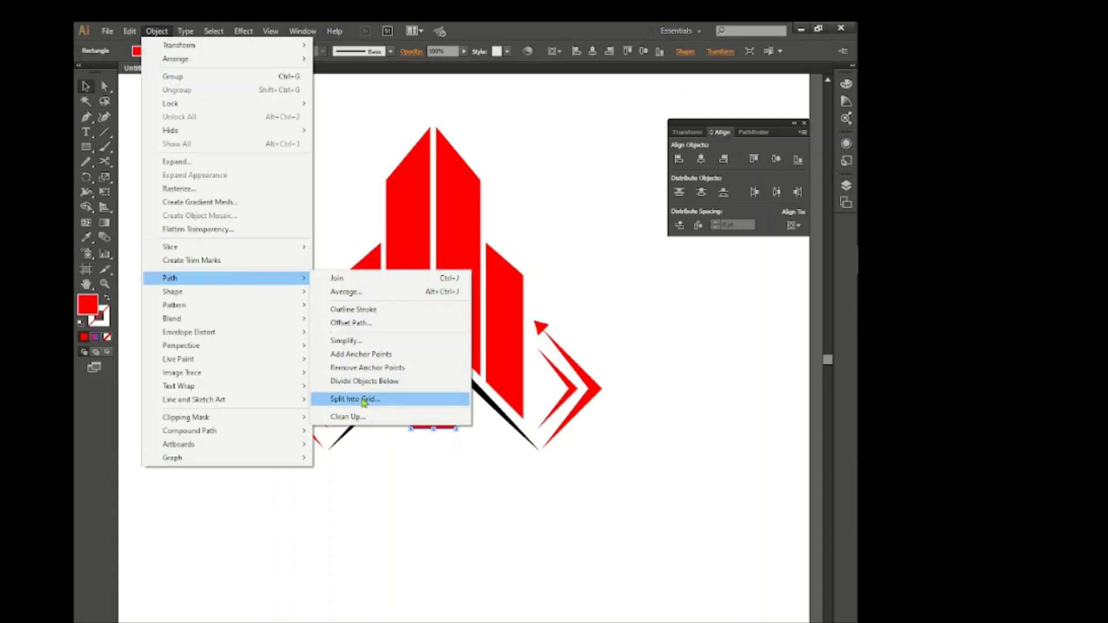
left_click(415, 397)
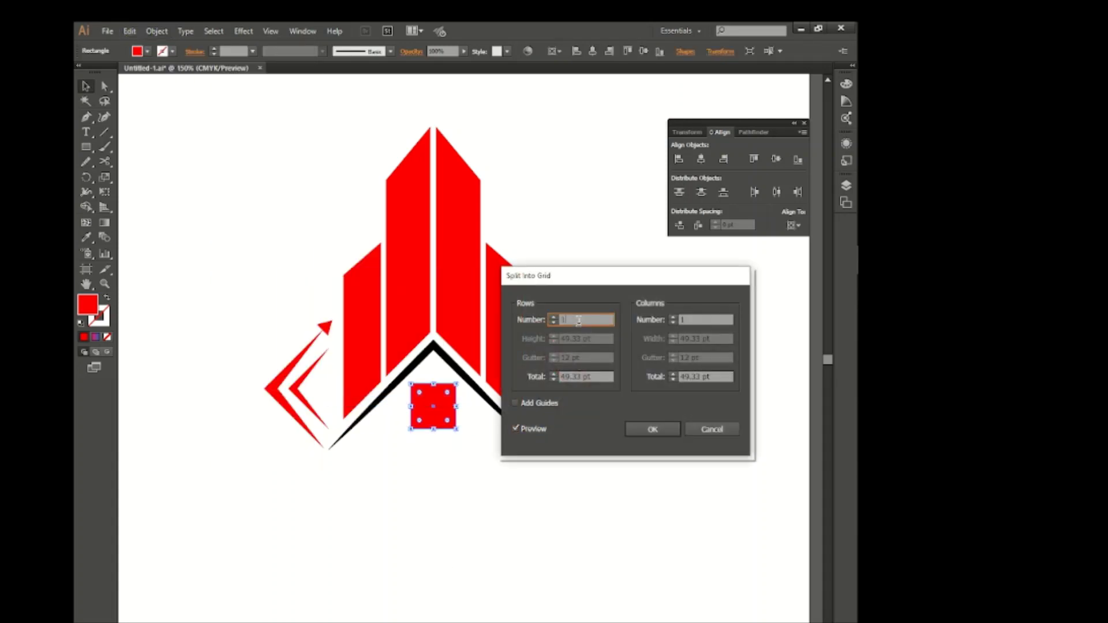
type("2")
double_click(709, 319)
type("2")
left_click(653, 430)
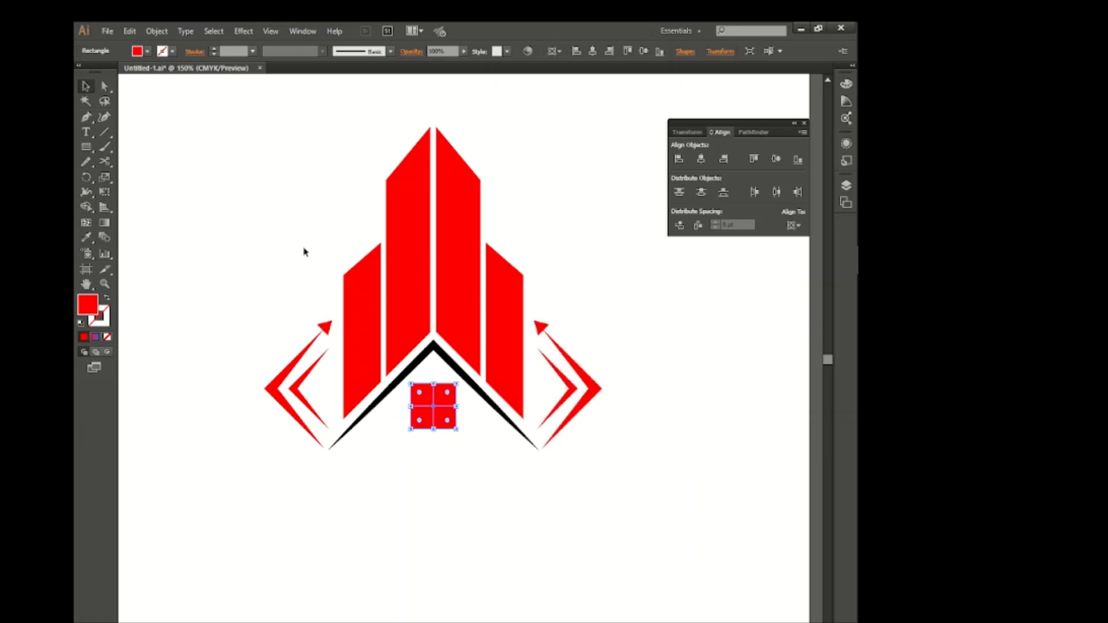
Give the four grid squares a 3 pt black stroke and expand their fills and strokes into shapes
left_click(223, 51)
scroll(230, 52, "up", 3)
left_click(156, 31)
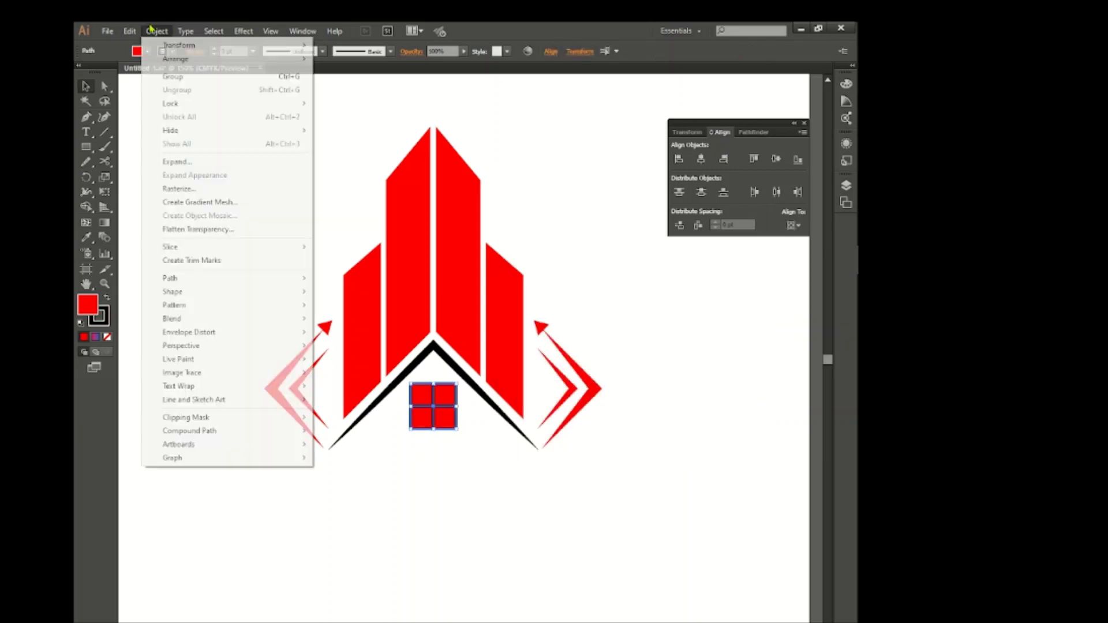
left_click(215, 164)
key("Return")
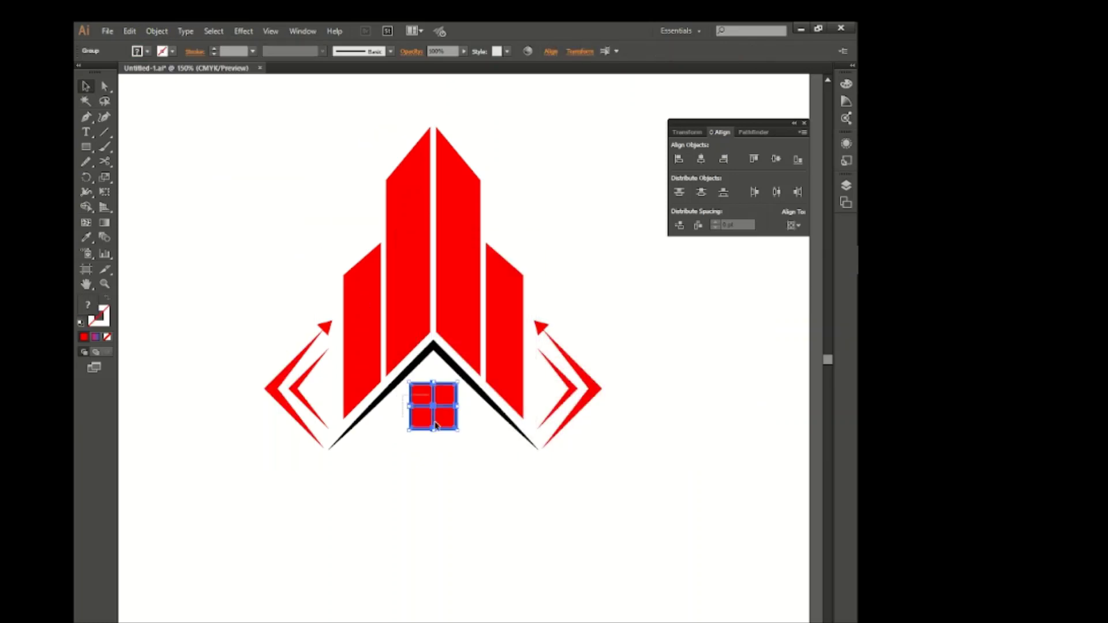
Remove the black outlines around the grid squares with the Shape Builder tool, leaving four separate red window panes
left_click(437, 437)
left_click_drag(469, 442, 469, 443)
left_click(86, 206)
scroll(455, 406, "up", 4)
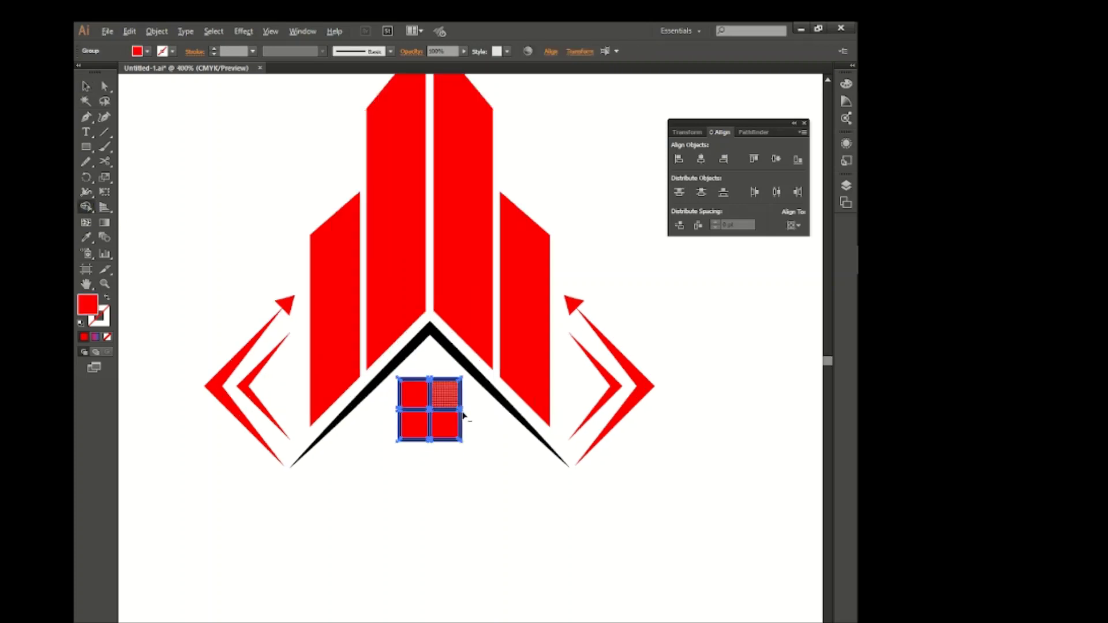
left_click(369, 334, "alt")
left_click(362, 318, "alt")
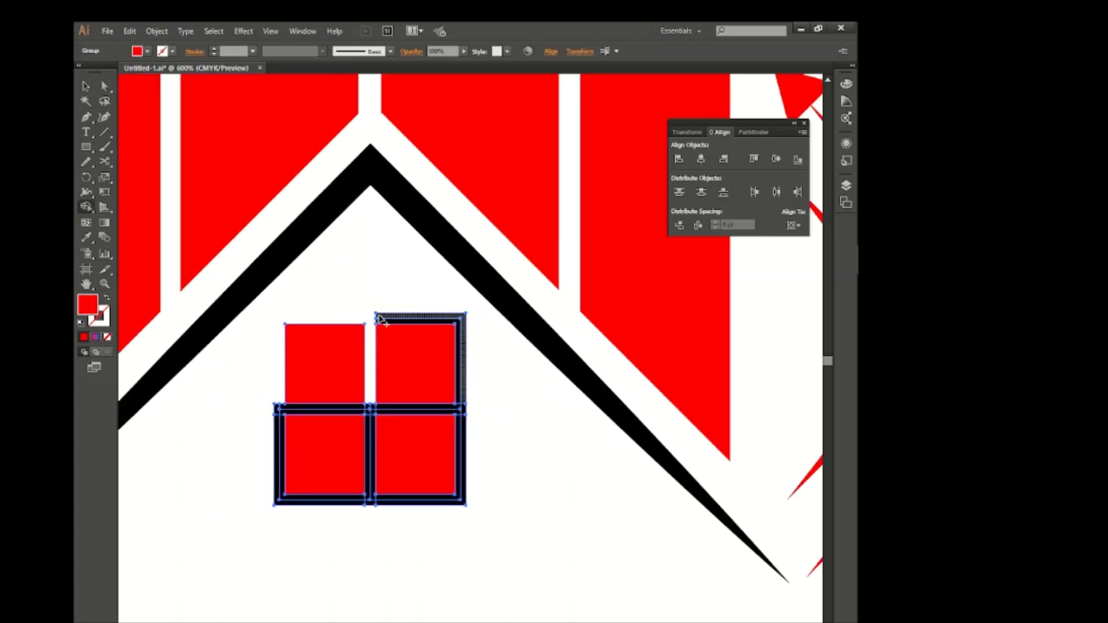
left_click(382, 321, "alt")
mouse_move(464, 398)
left_mouse_down()
mouse_move(465, 422)
mouse_move(453, 412)
left_mouse_up()
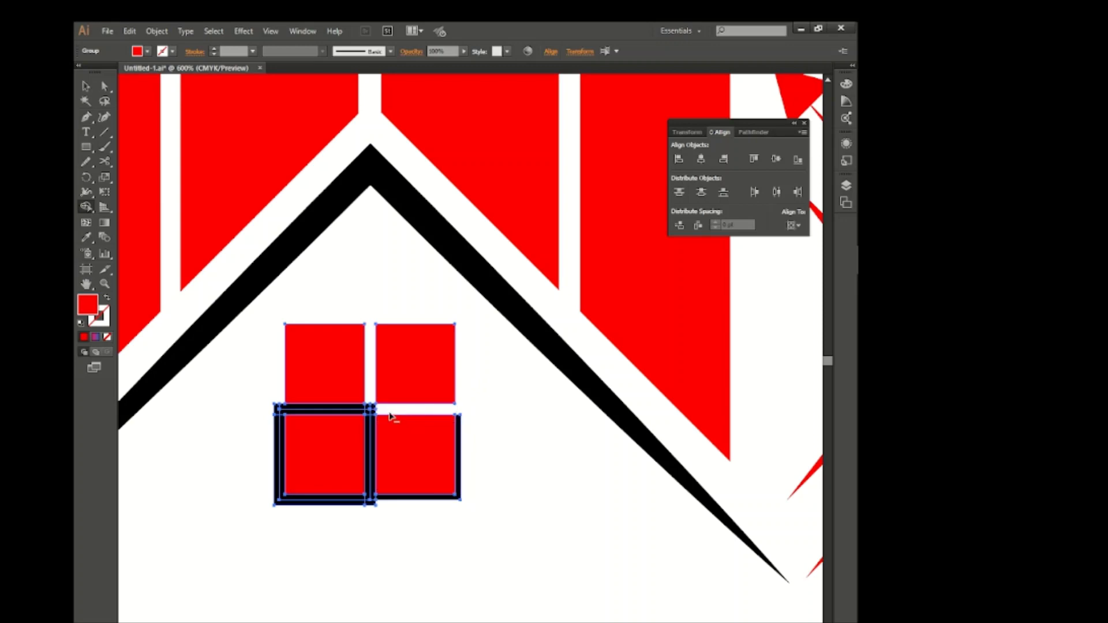
left_click(356, 410, "alt")
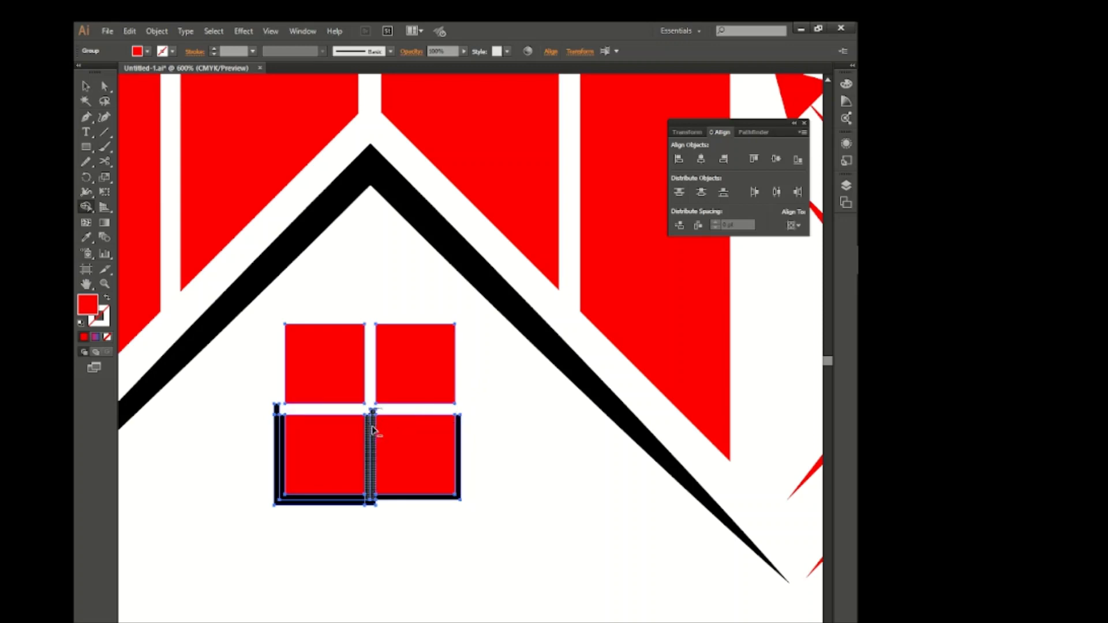
left_click(372, 429, "alt")
left_click(275, 424, "alt")
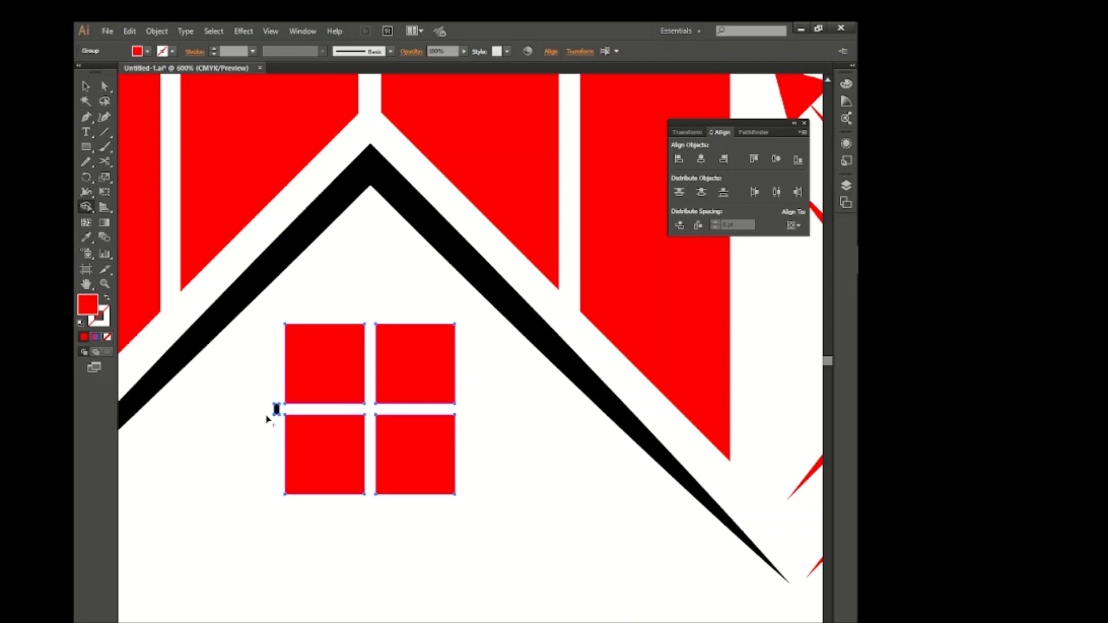
Move the four-pane window up beneath the chevron's peak and scale it down to about half its size
left_click(86, 88)
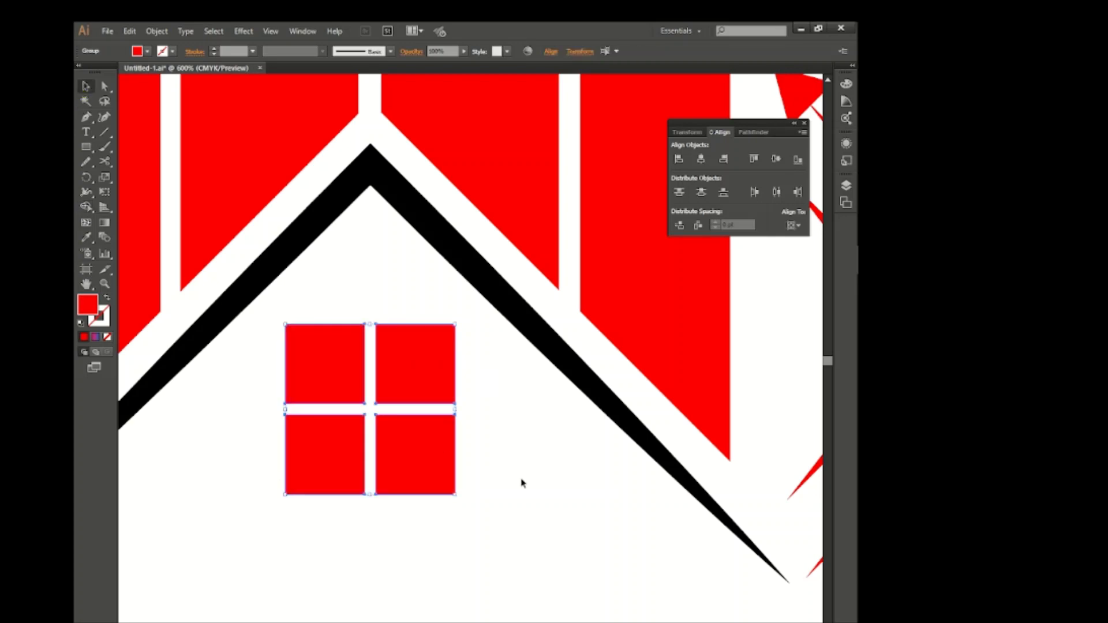
mouse_move(459, 492)
left_mouse_down()
mouse_move(463, 502)
mouse_move(456, 494)
left_mouse_up()
left_click_drag(416, 478, 418, 443)
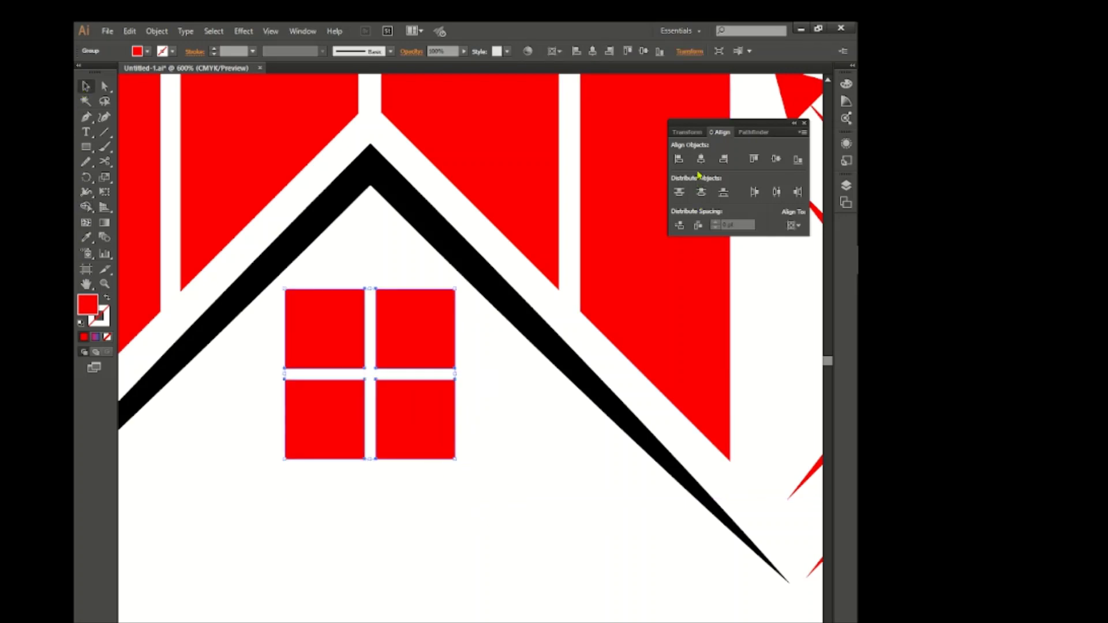
left_click(463, 514)
scroll(465, 509, "down", 3)
scroll(456, 493, "up", 2)
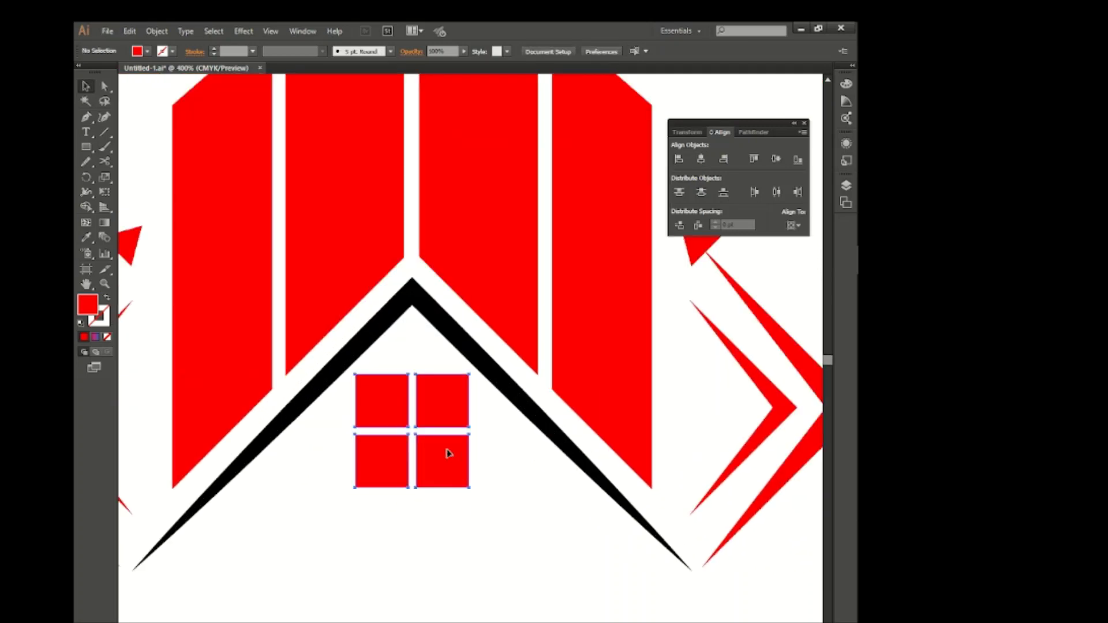
left_click(448, 453)
left_click_drag(469, 490, 446, 462)
left_click(488, 500)
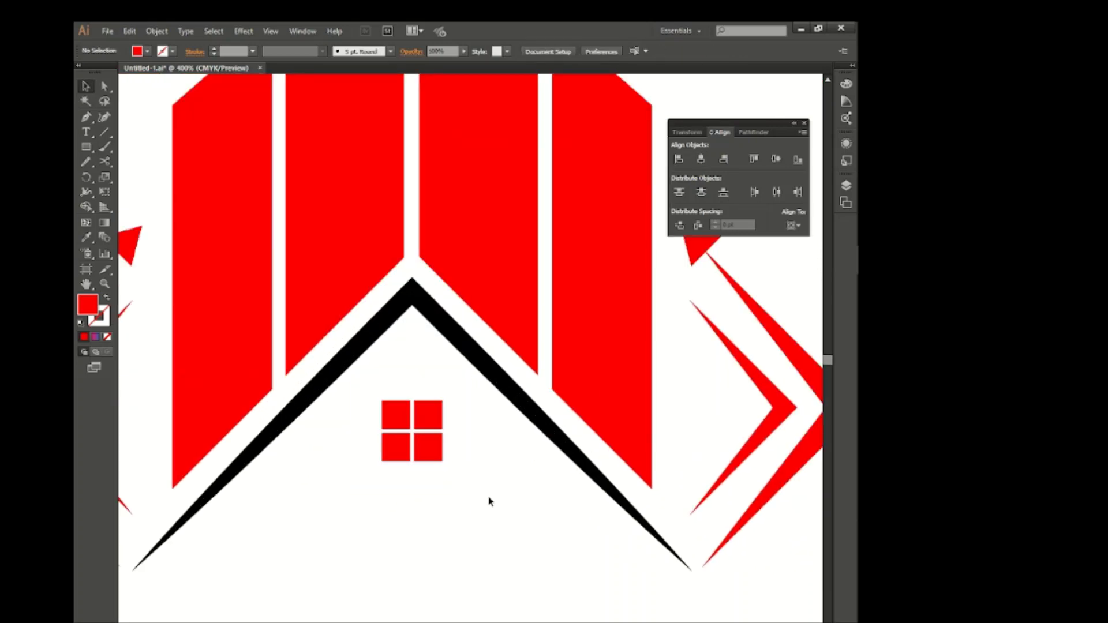
Add the text lines COMPANY NAME and YOUR TAGLINE beneath the logo and centre the tagline horizontally on the artboard
scroll(489, 500, "down", 3)
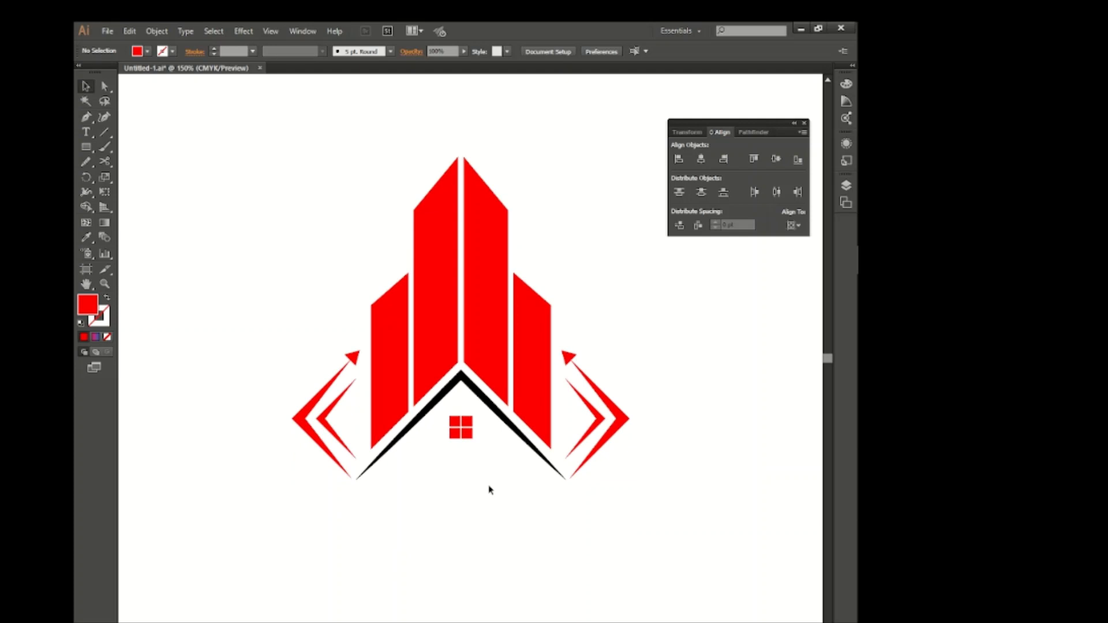
scroll(488, 490, "right", 3)
scroll(487, 490, "down", 2)
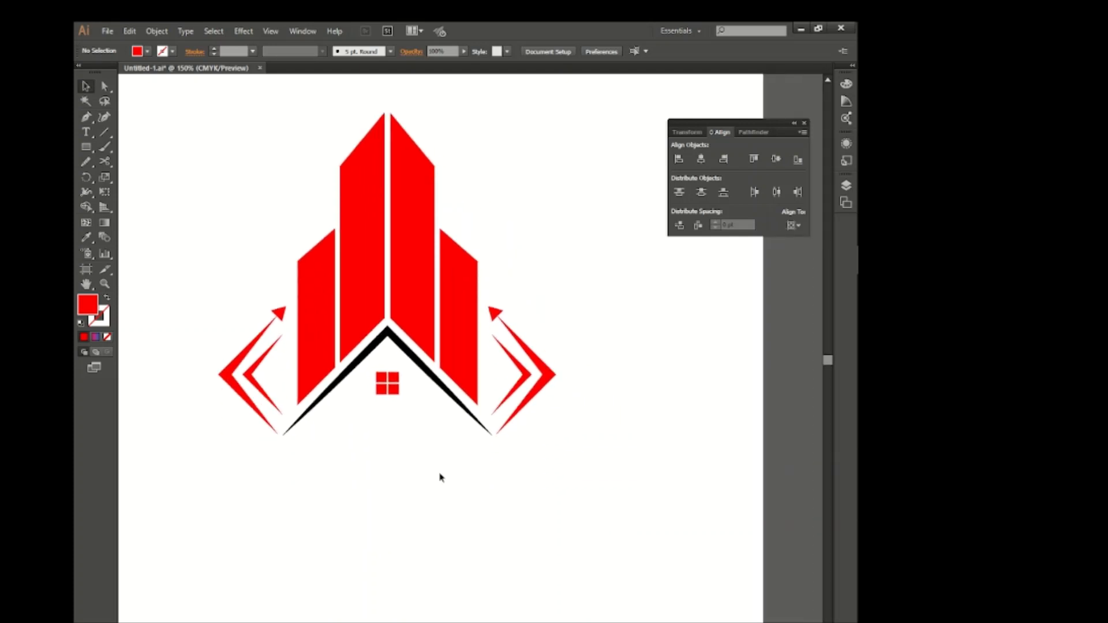
left_click(86, 132)
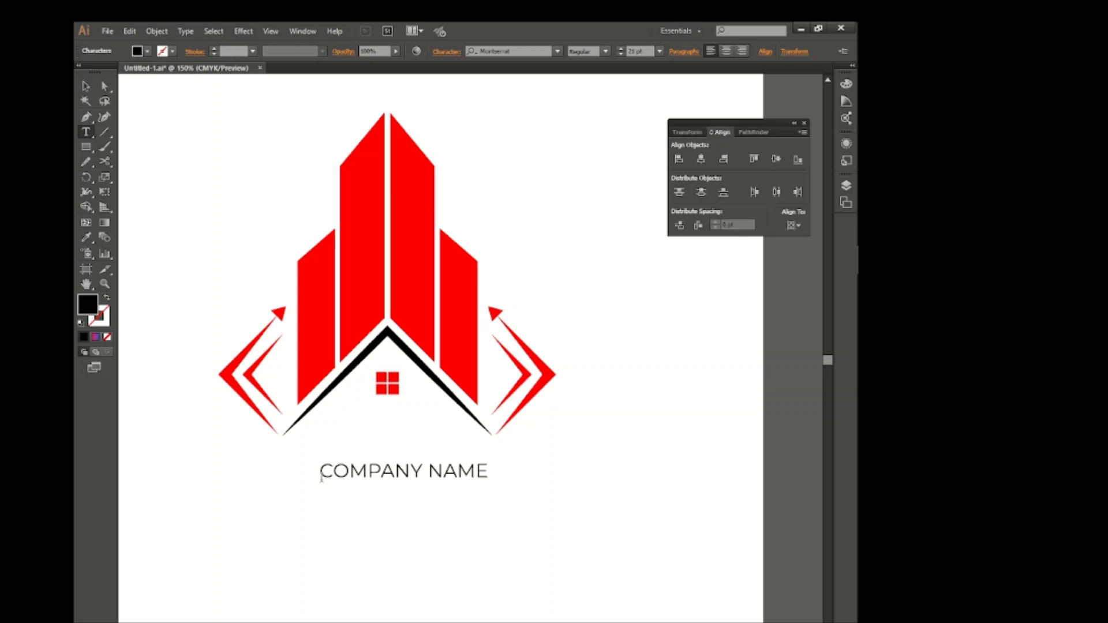
key("Escape")
left_click(86, 135)
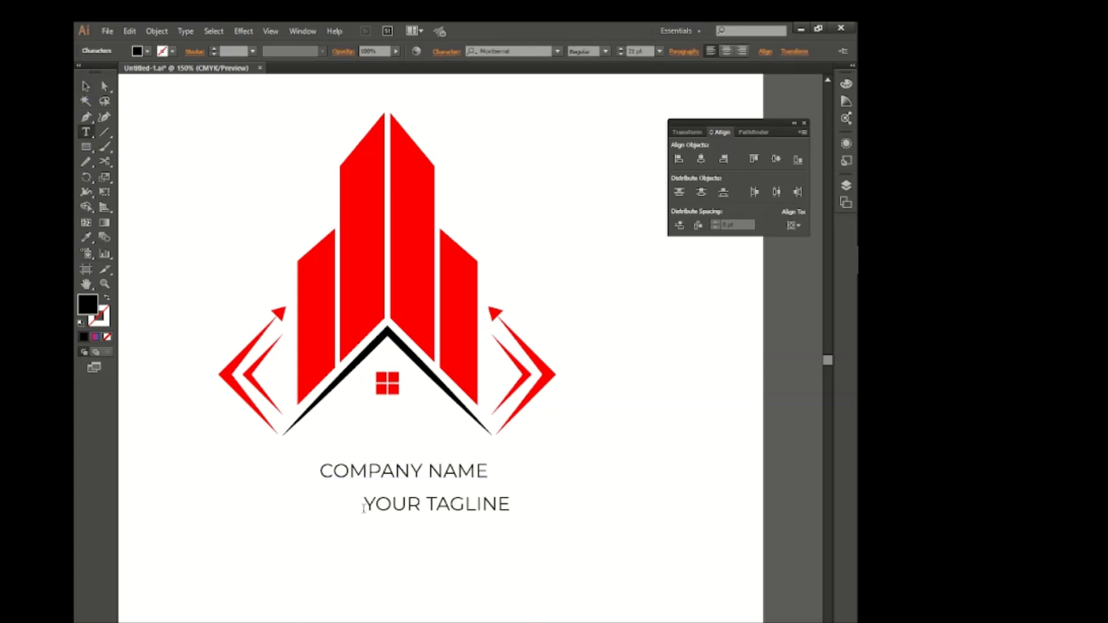
left_click(86, 86)
left_click(701, 159)
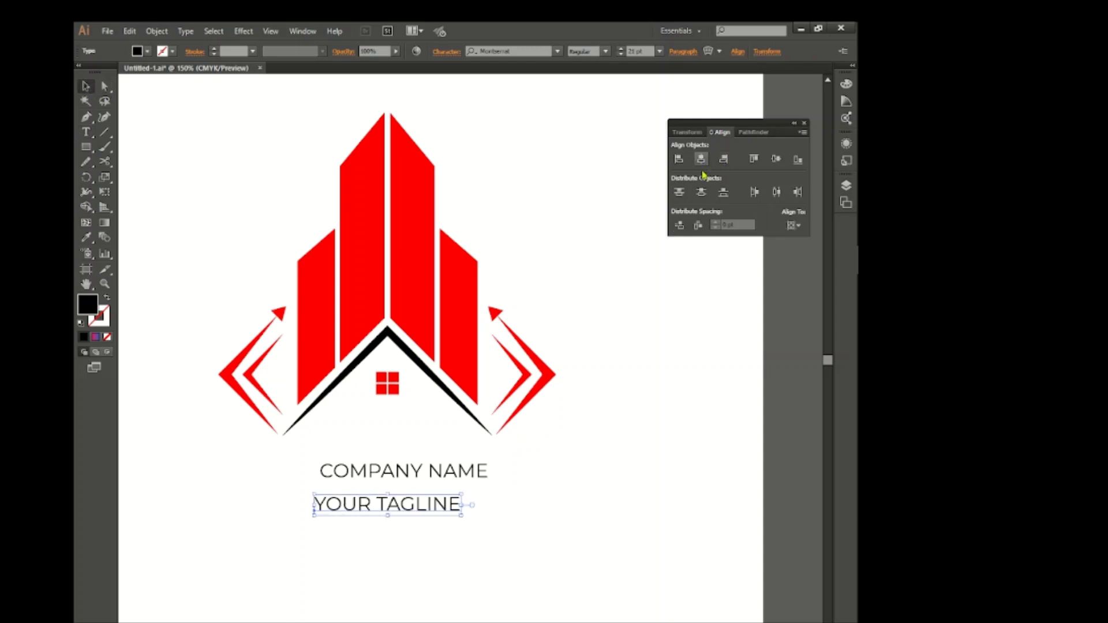
Set COMPANY NAME to SemiBold and enlarge it to slightly wider than the roof chevron, centred directly beneath it
left_click(425, 472)
left_click(603, 51)
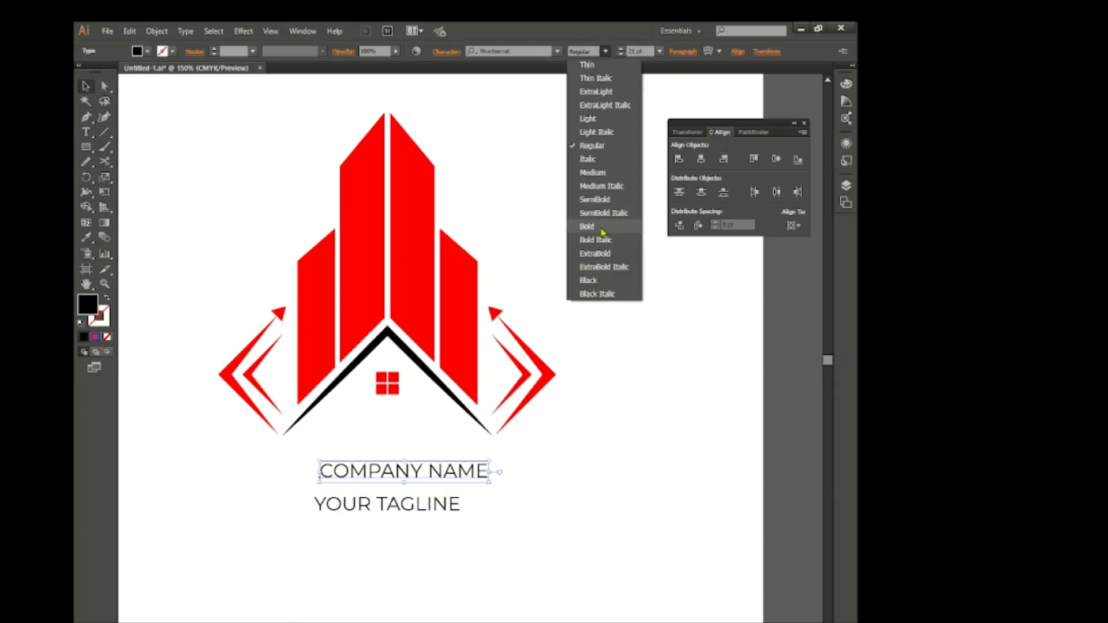
left_click(607, 200)
left_click(701, 160)
left_click_drag(473, 482, 508, 500)
left_click_drag(388, 489, 390, 505)
left_click_drag(473, 458, 474, 445)
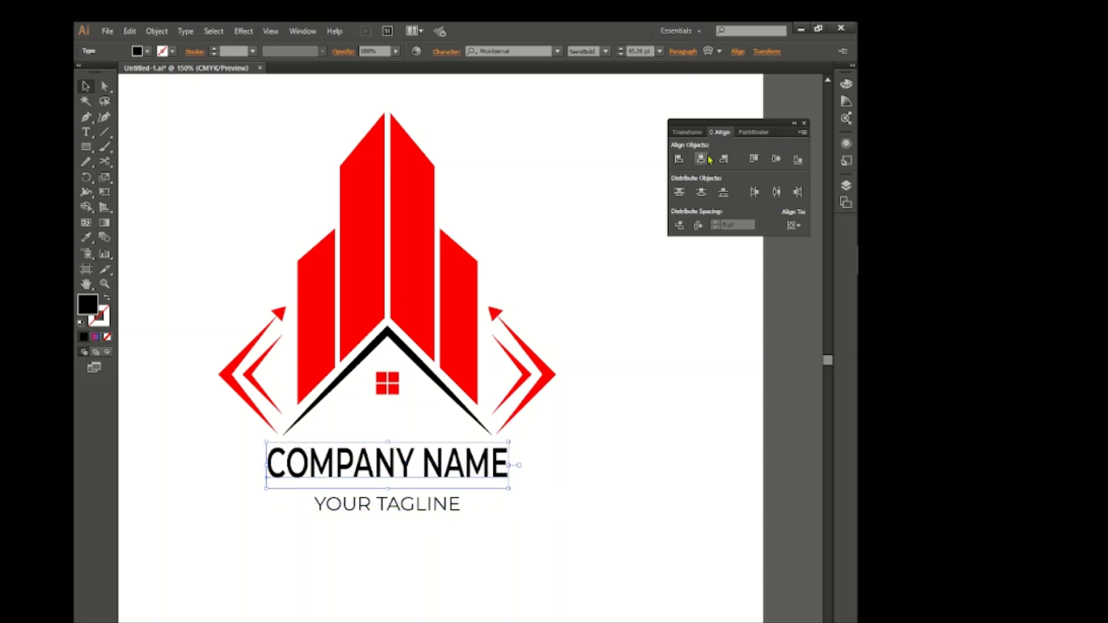
Widen the tagline slightly, bring it closer beneath the company name and centre it horizontally
left_click(442, 511)
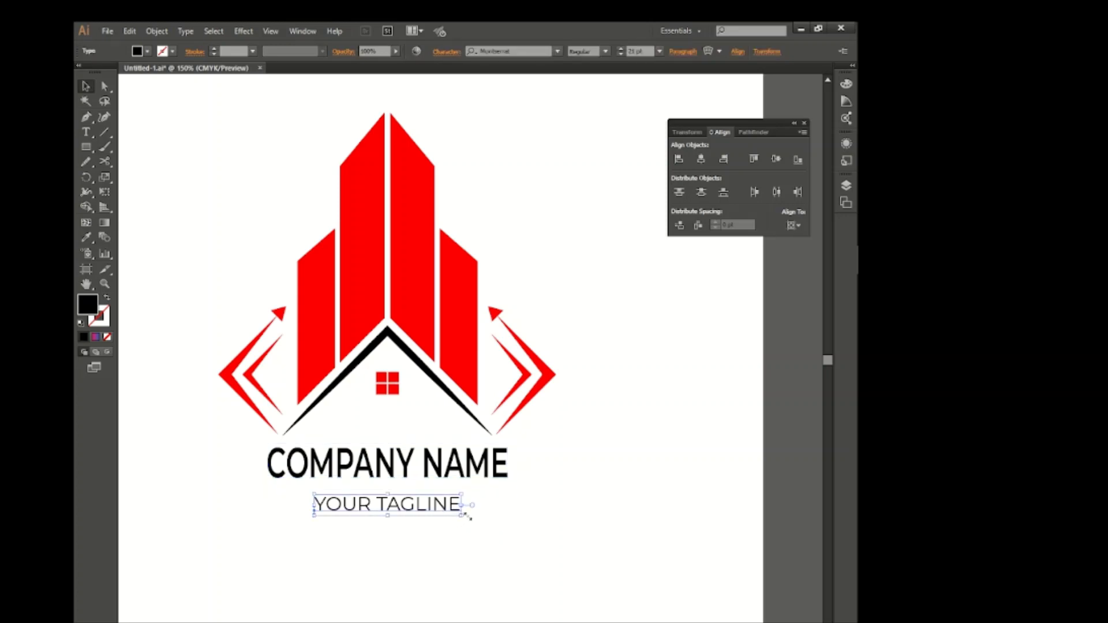
mouse_move(468, 516)
left_mouse_down()
mouse_move(497, 518)
mouse_move(475, 515)
mouse_move(465, 495)
left_mouse_up()
left_click(700, 160)
left_click(474, 535)
scroll(479, 537, "up", 1)
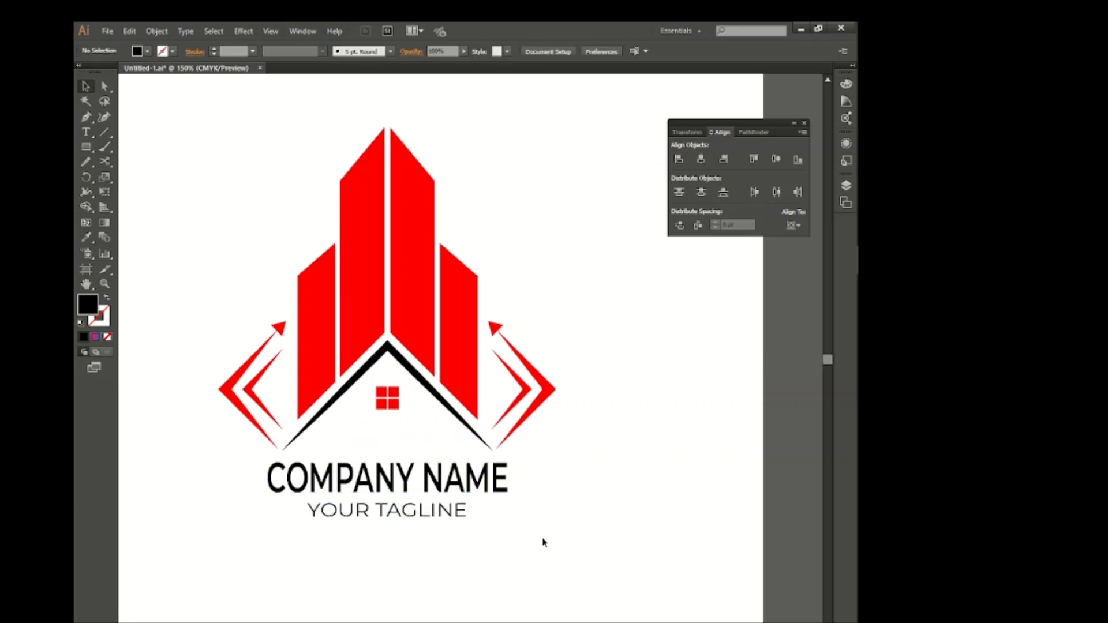
Fill the two tall central columns with a medium light blue swatch
left_click(430, 140)
left_click(145, 52)
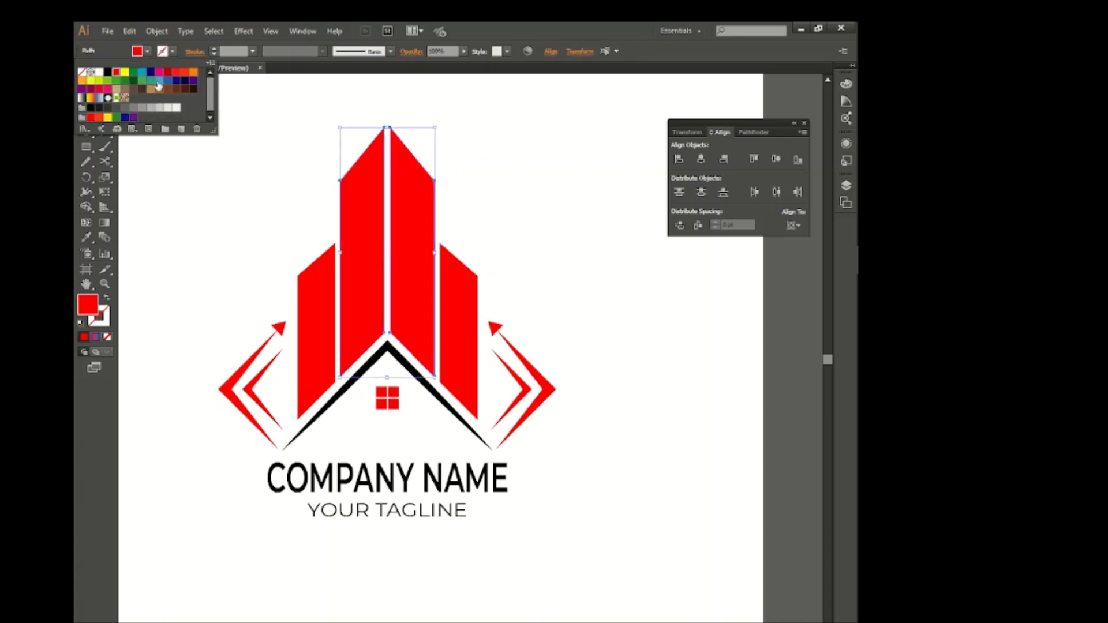
left_click(159, 86)
left_click(507, 257)
Expand the black roof chevron's appearance into a filled shape and recolour it with a cyan-blue swatch
left_click(470, 426)
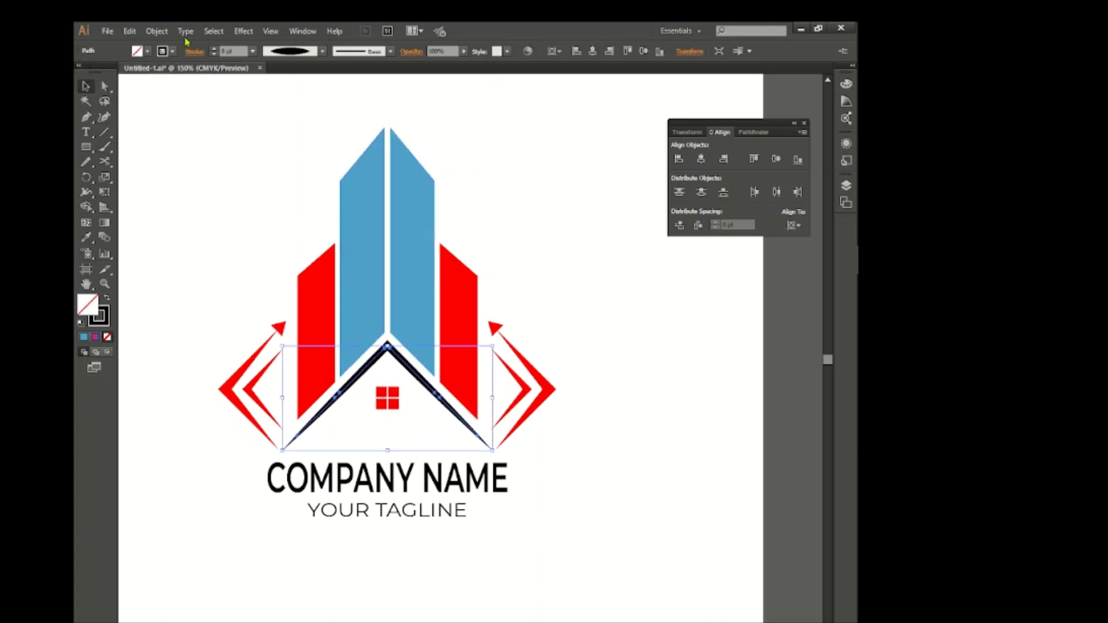
left_click(157, 31)
left_click(223, 173)
left_click(147, 51)
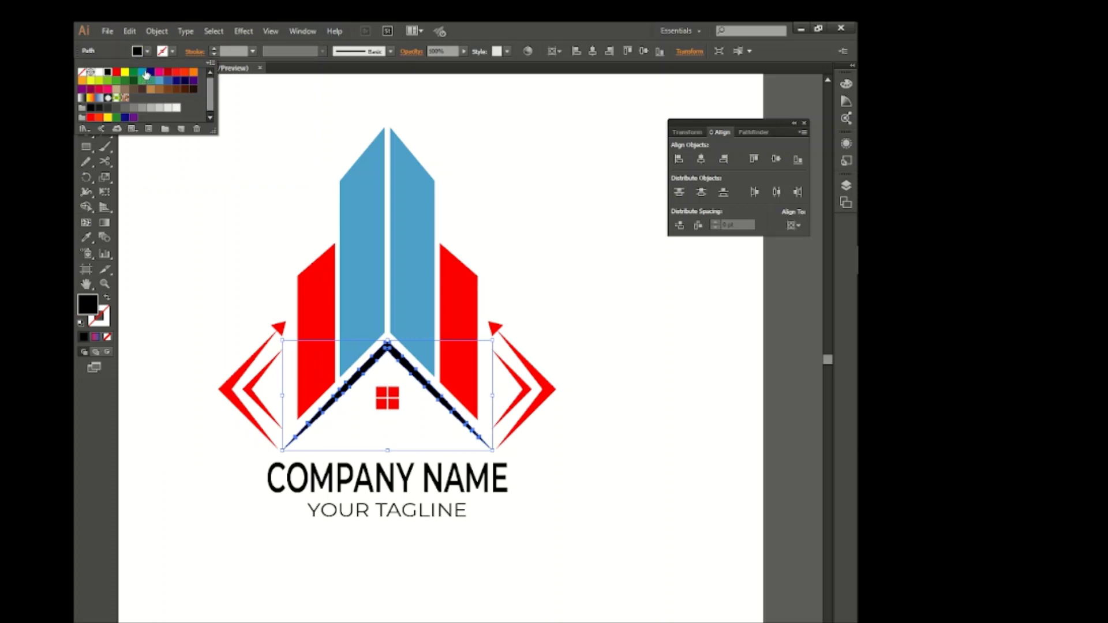
left_click(146, 74)
left_click(212, 232)
Ungroup the mirrored arrow shapes on both sides of the building
right_click(545, 390)
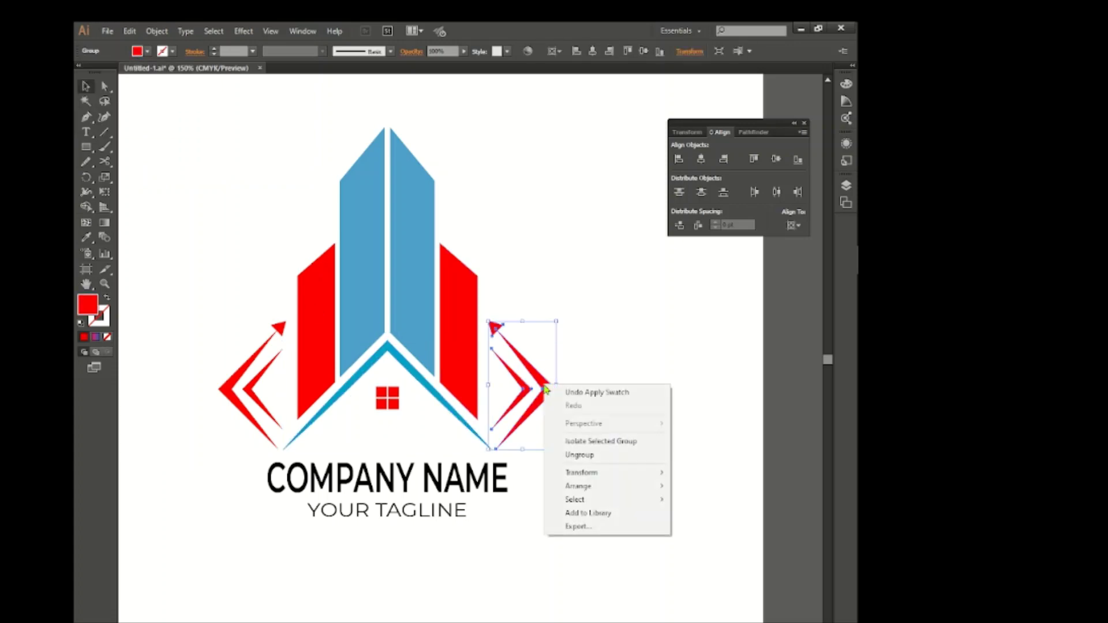
left_click(579, 455)
double_click(241, 377)
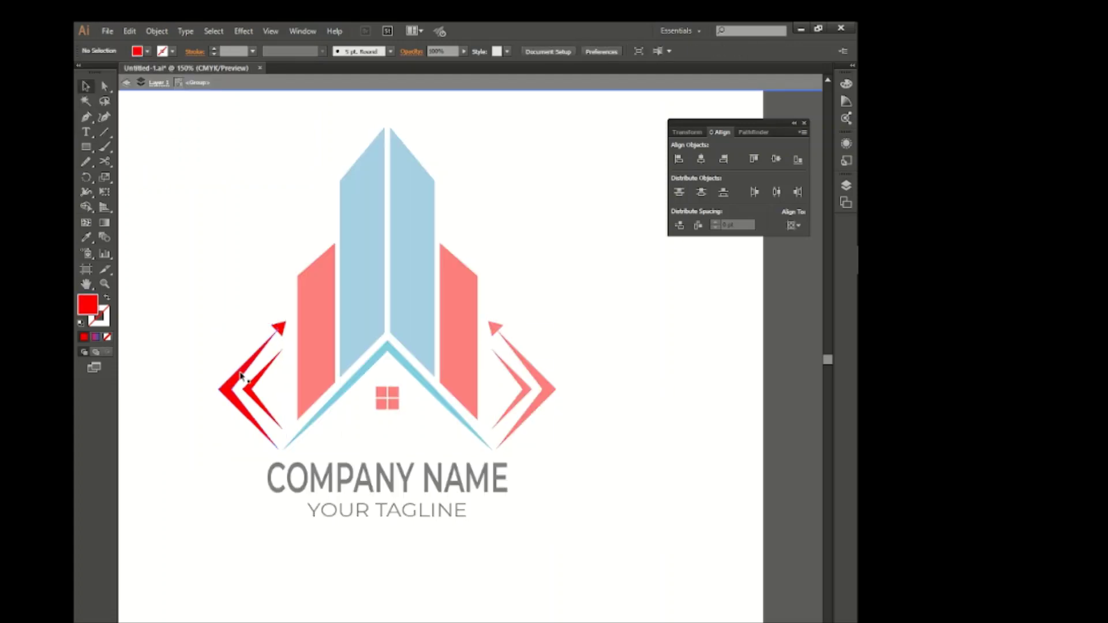
key("Escape")
right_click(239, 364)
left_click(272, 437)
left_click(230, 427)
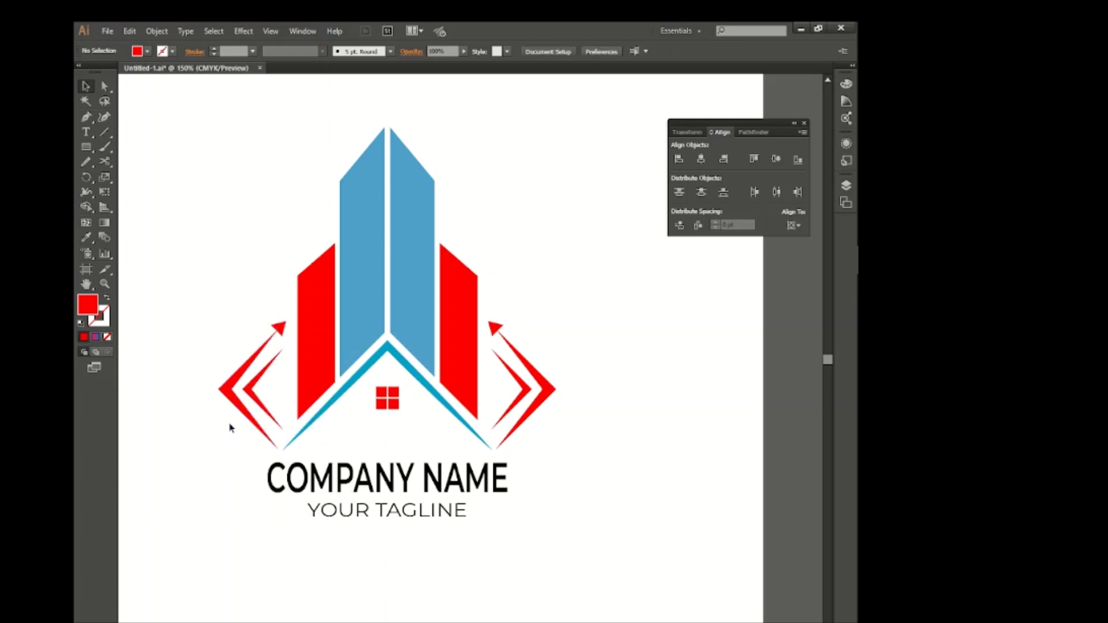
Recolour the outer arrows and their arrowheads on both sides with the blue sampled from the central columns
left_click_drag(277, 343, 279, 345)
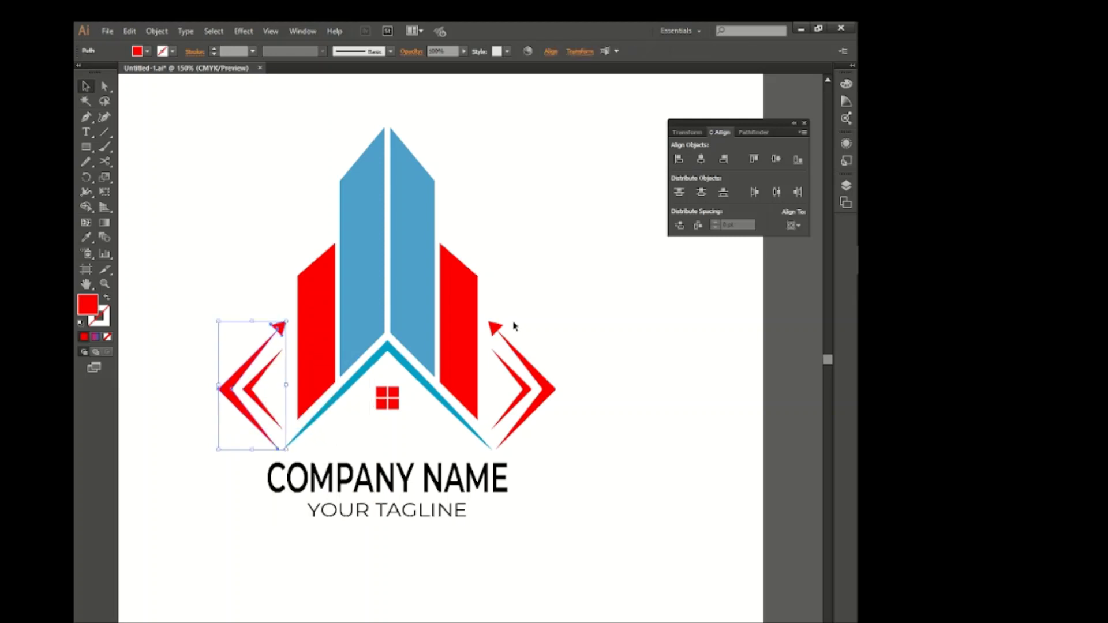
left_click_drag(514, 326, 493, 340)
left_click(101, 240)
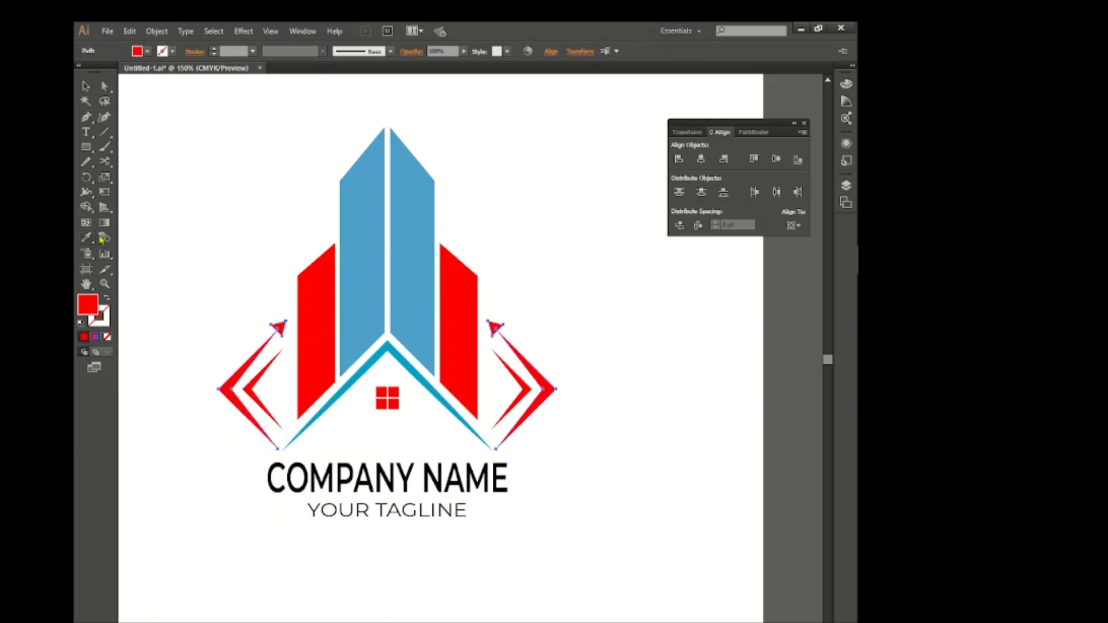
left_click(376, 221)
key("v")
left_click(234, 267)
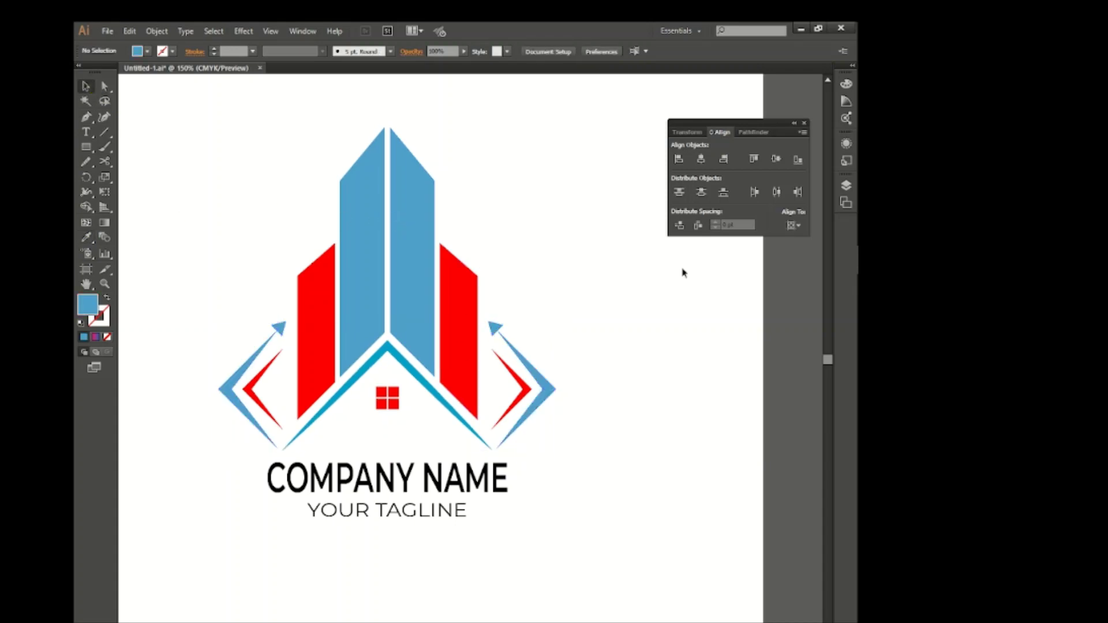
Select all remaining red shapes with the Magic Wand and fill them with dark grey
left_click(86, 101)
left_click(305, 279)
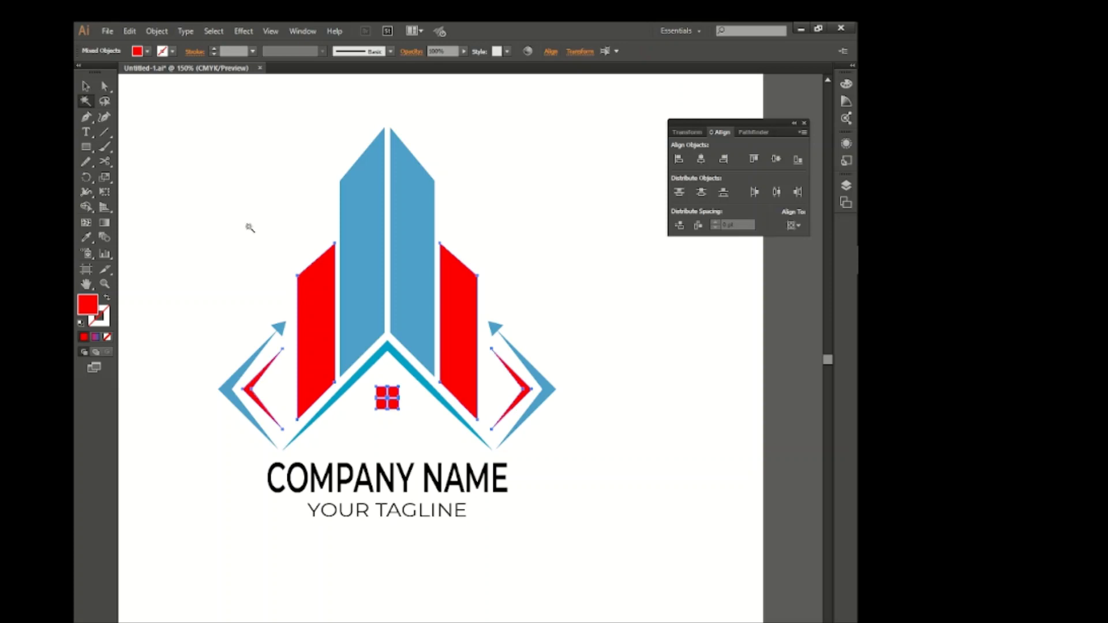
left_click(147, 52)
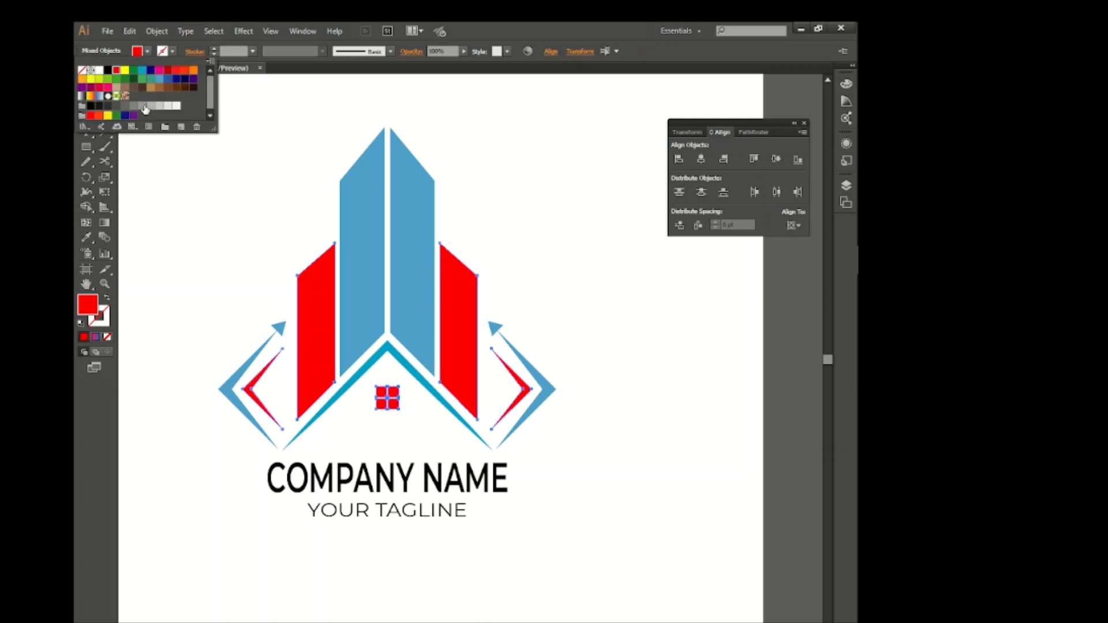
left_click(127, 107)
left_click(158, 179)
key("v")
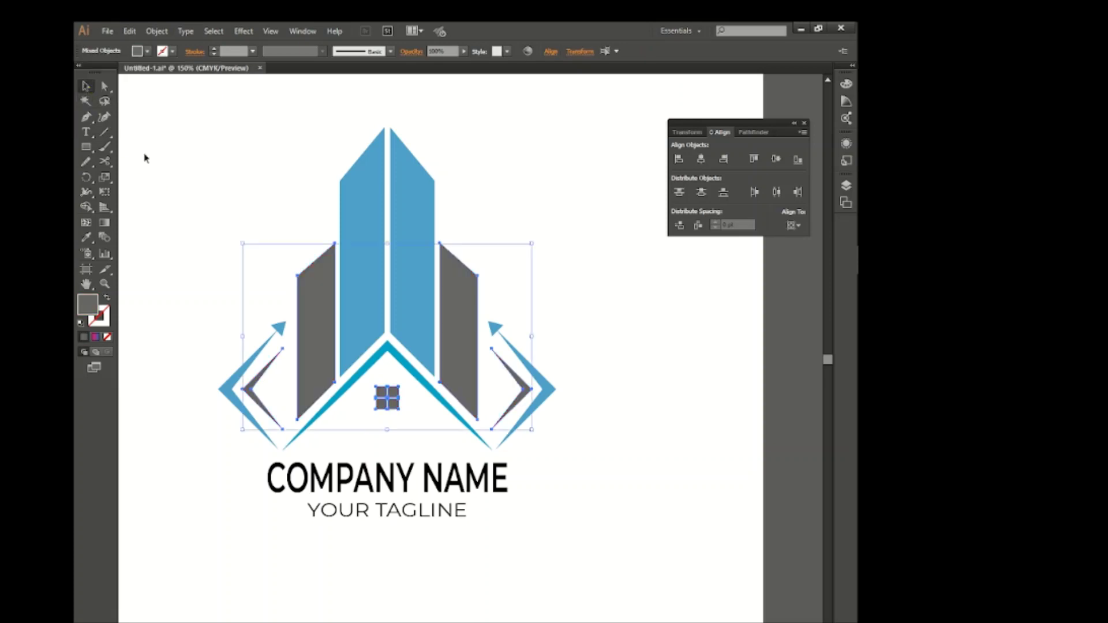
left_click(171, 200)
Convert the COMPANY NAME and YOUR TAGLINE text lines to outlines
left_click(390, 489)
right_click(328, 466)
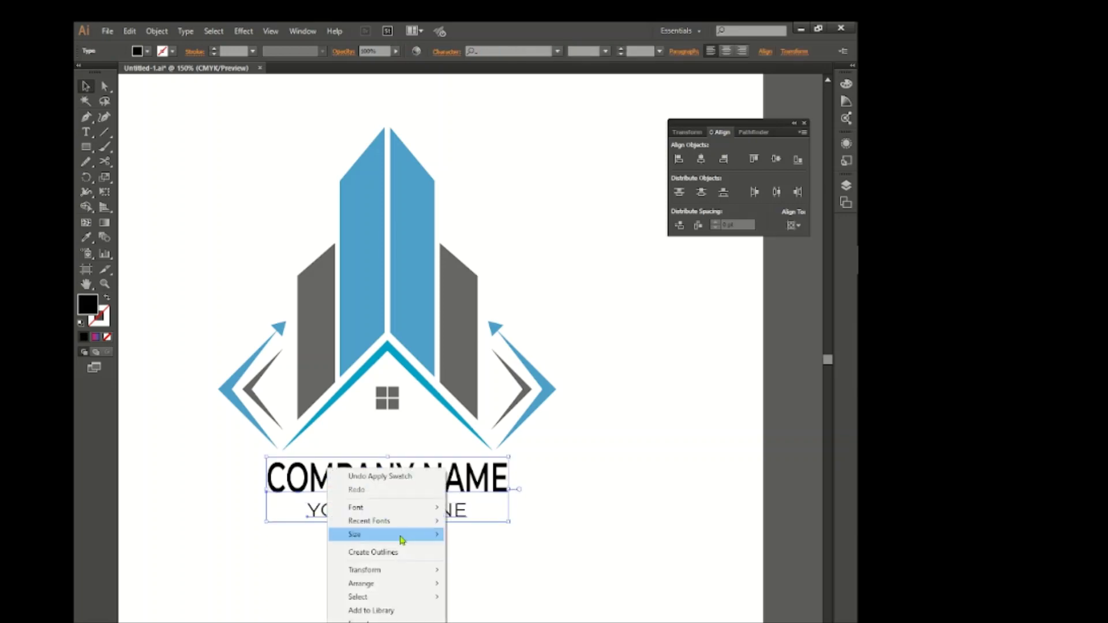
left_click(403, 551)
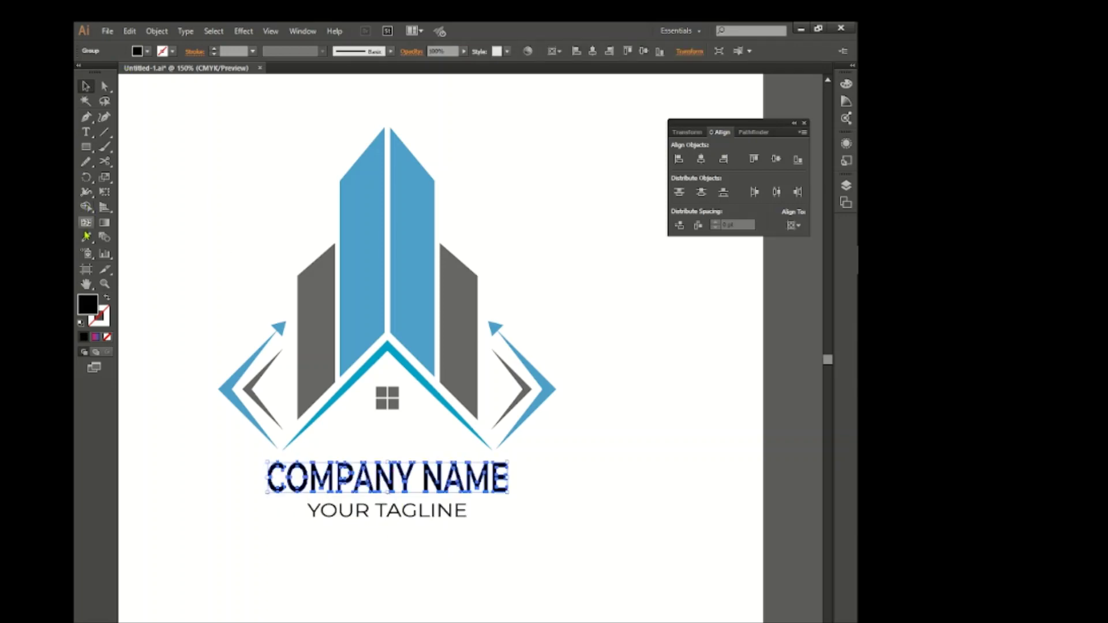
Recolour COMPANY NAME with the central columns' blue and YOUR TAGLINE with the side columns' dark grey using the Eyedropper
key("i")
left_click(351, 223)
key("v")
left_click(217, 341)
left_click(340, 509)
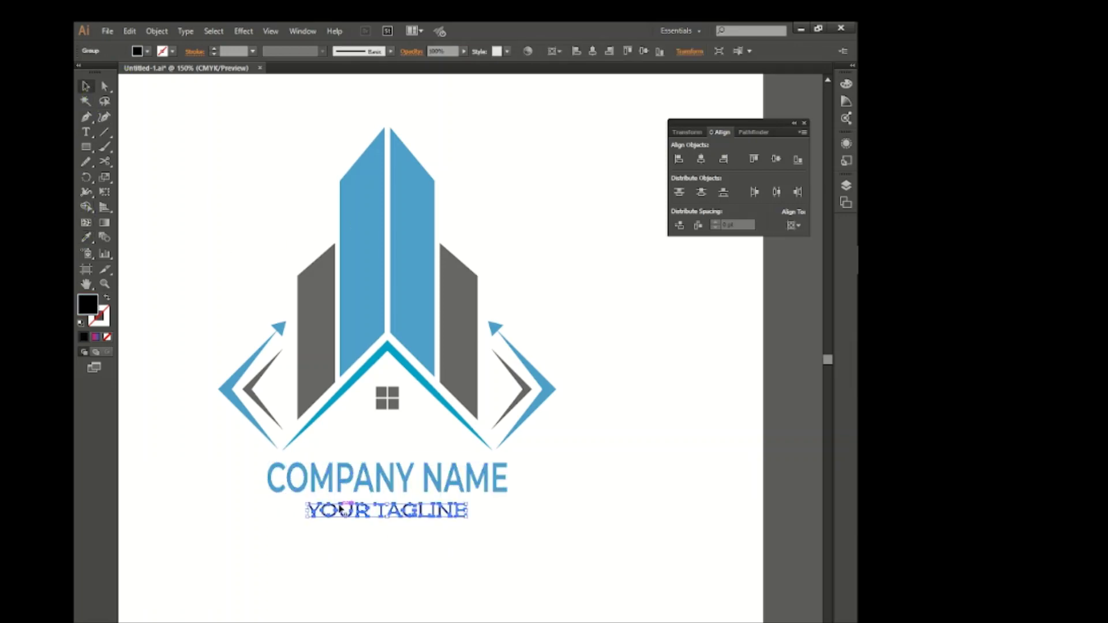
key("i")
left_click(316, 271)
key("v")
left_click(178, 227)
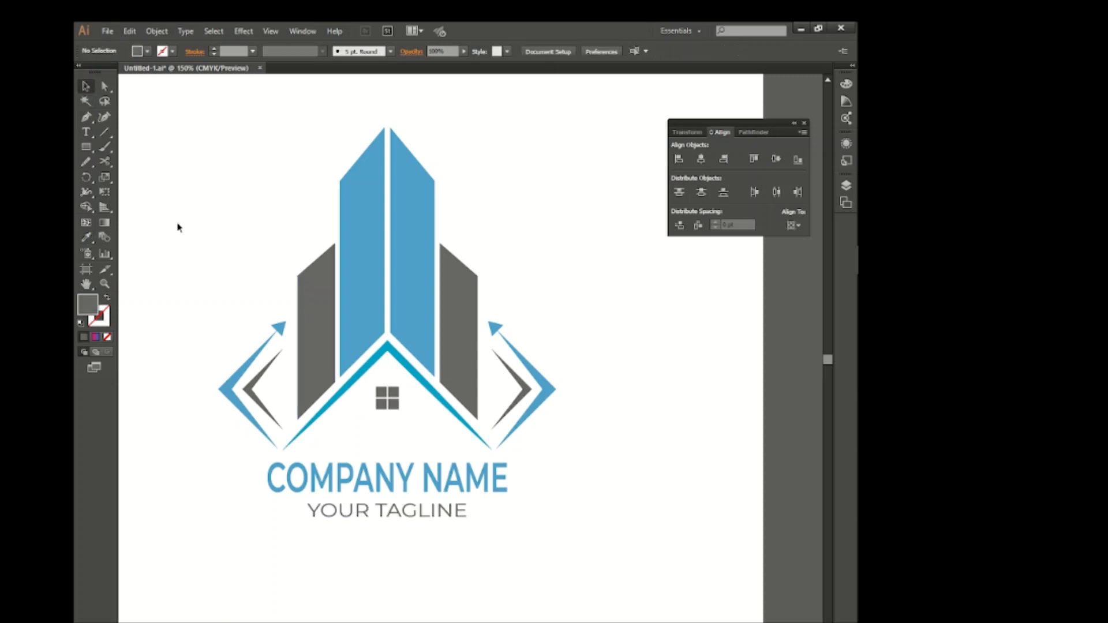